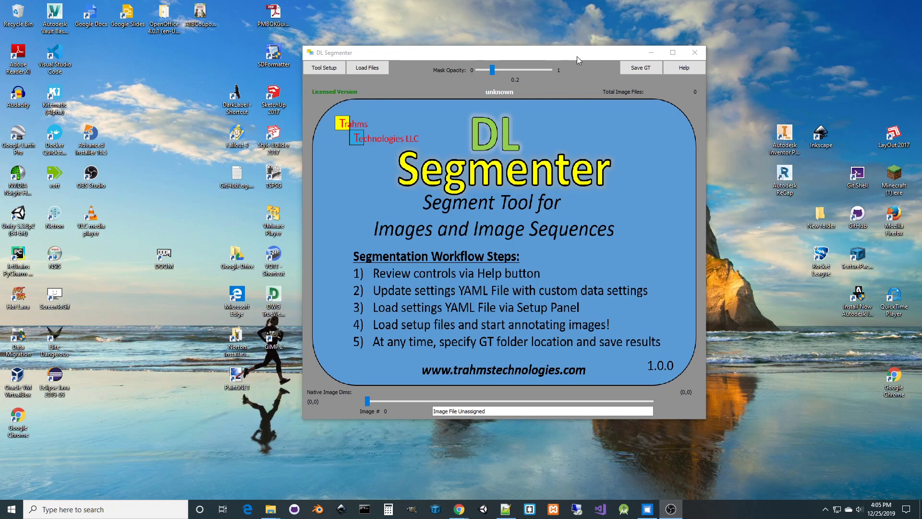
Open the controls help and place it beside the main window.
{"action": "left_click_drag", "start_coordinate": [577, 55], "coordinate": [353, 53]}
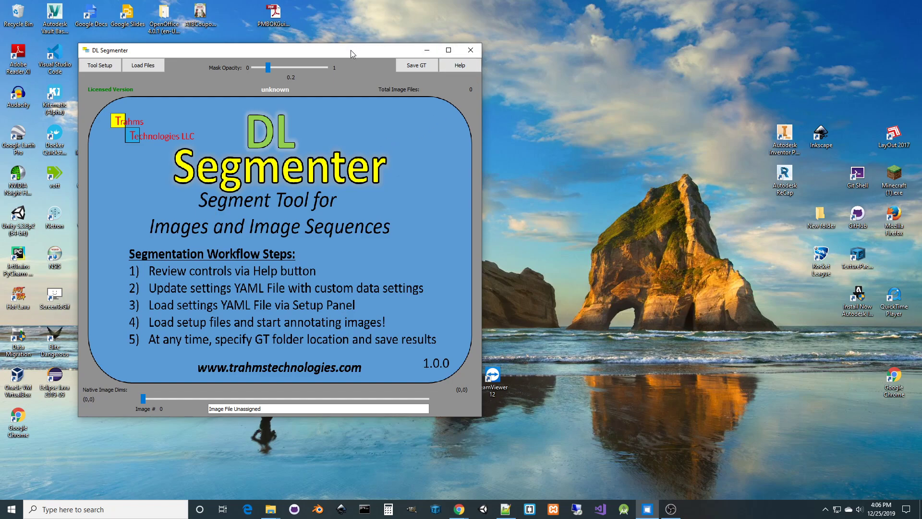
{"action": "left_click_drag", "start_coordinate": [336, 56], "coordinate": [326, 63]}
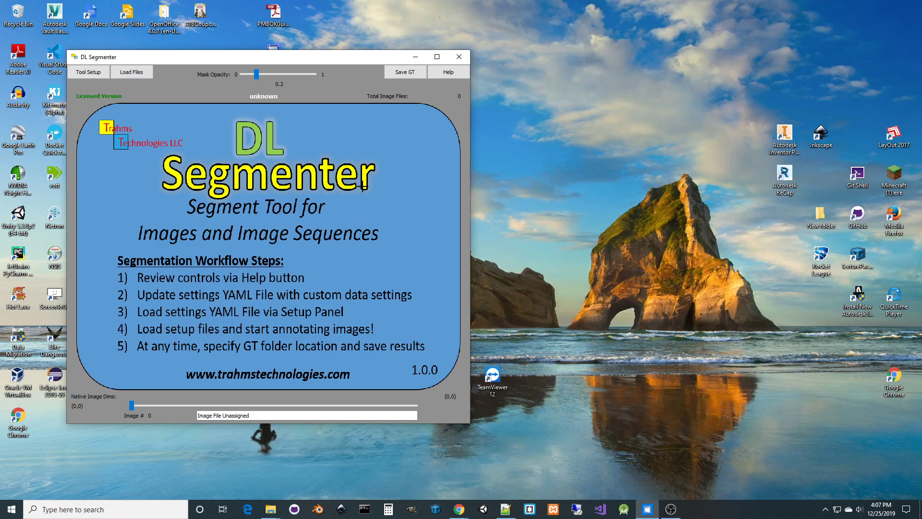
{"action": "left_click", "coordinate": [454, 75]}
{"action": "left_click_drag", "start_coordinate": [375, 92], "coordinate": [587, 83]}
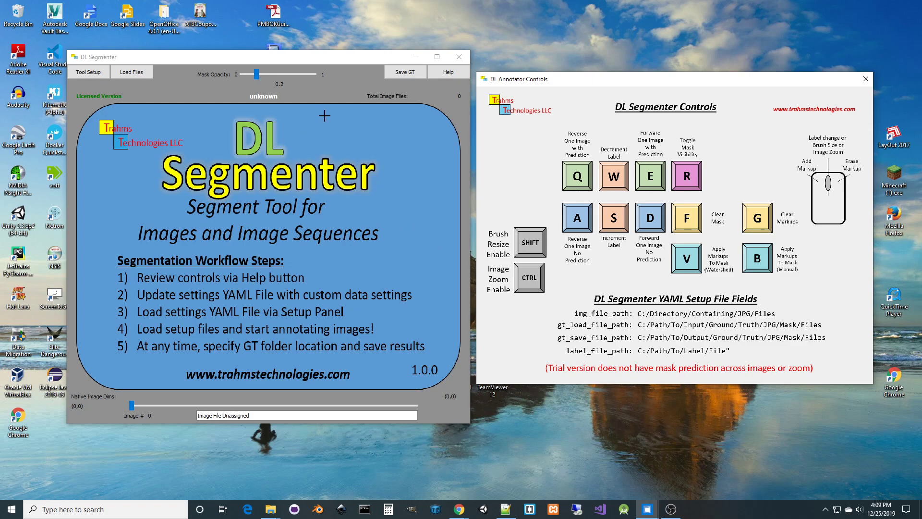
Open the tool setup window and move it over the lower part of the main window.
{"action": "left_click", "coordinate": [87, 74]}
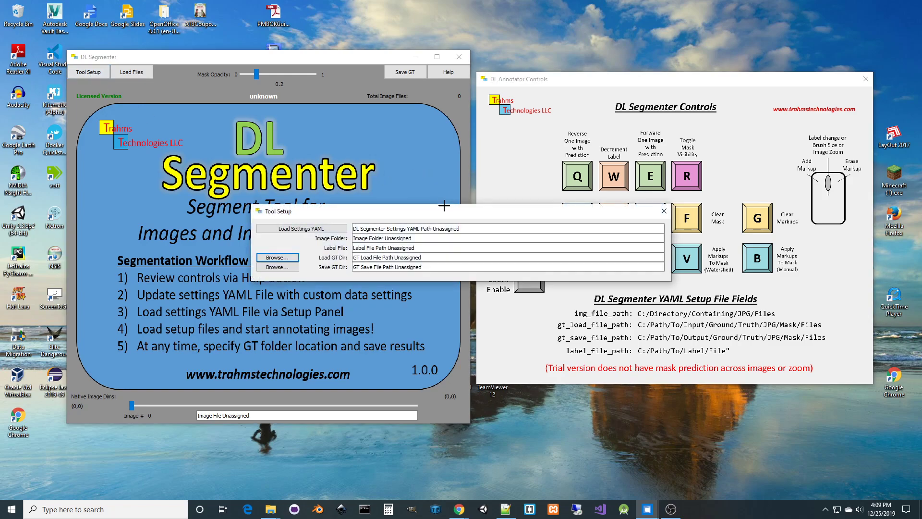
{"action": "left_click_drag", "start_coordinate": [447, 212], "coordinate": [371, 266]}
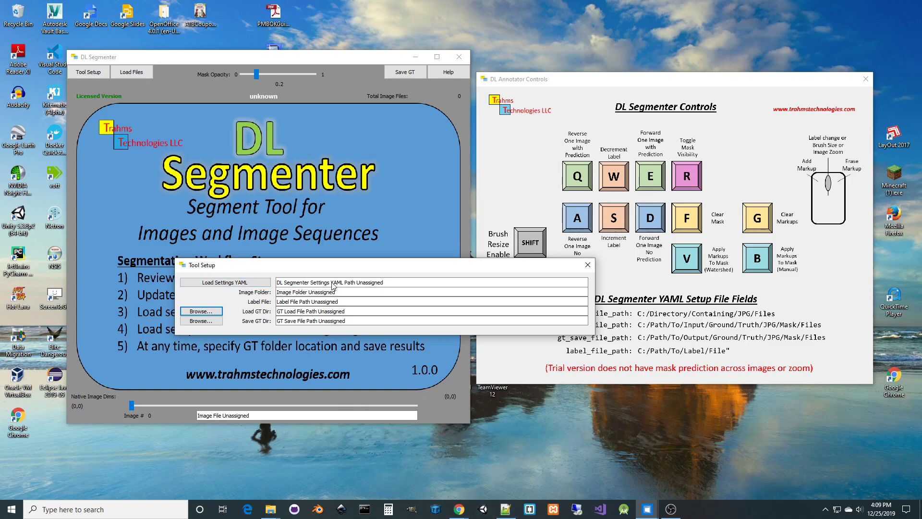
Switch to Notepad++, get the browser out of the way, and close dlannotator_sample_settings.yaml and test_gt2.txt.
{"action": "left_click", "coordinate": [459, 510]}
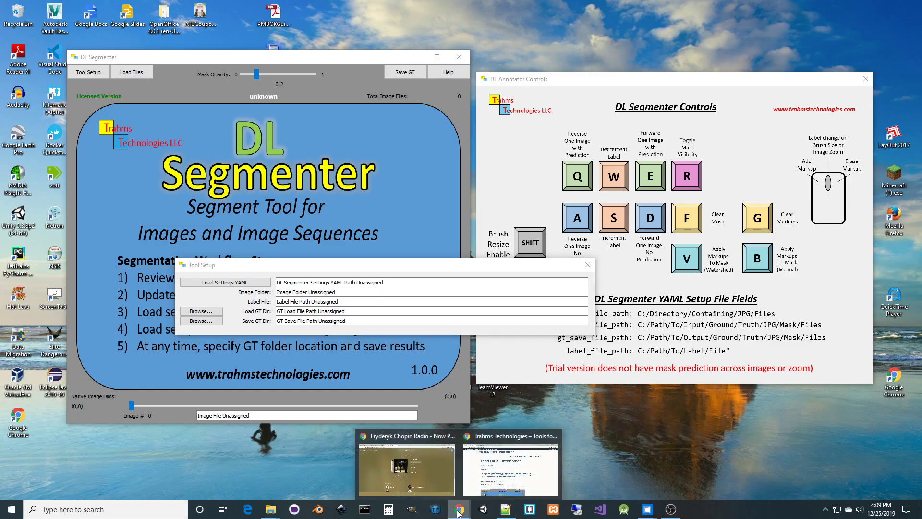
{"action": "left_click", "coordinate": [465, 495]}
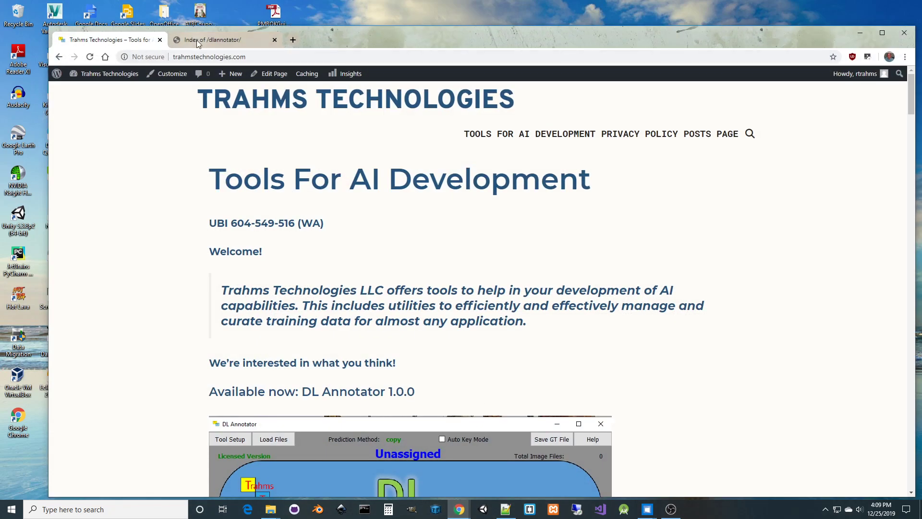
{"action": "left_click", "coordinate": [510, 506]}
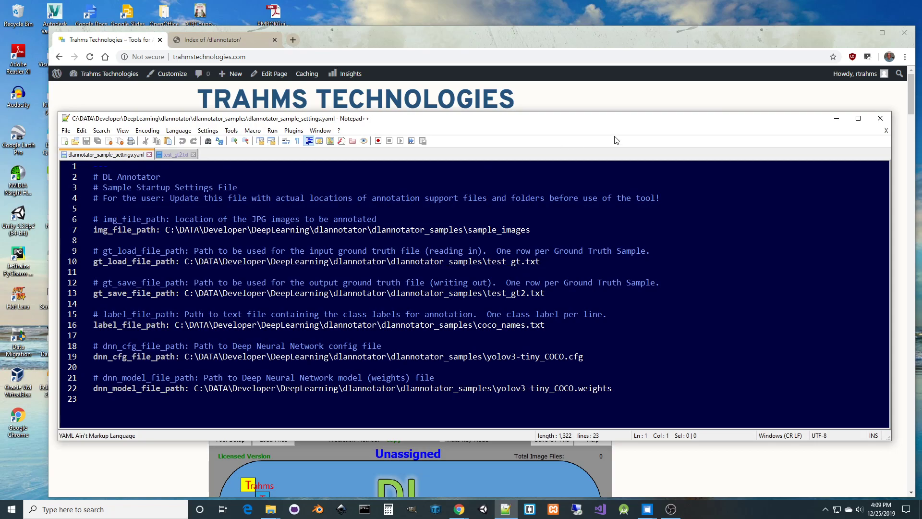
{"action": "left_click", "coordinate": [866, 31]}
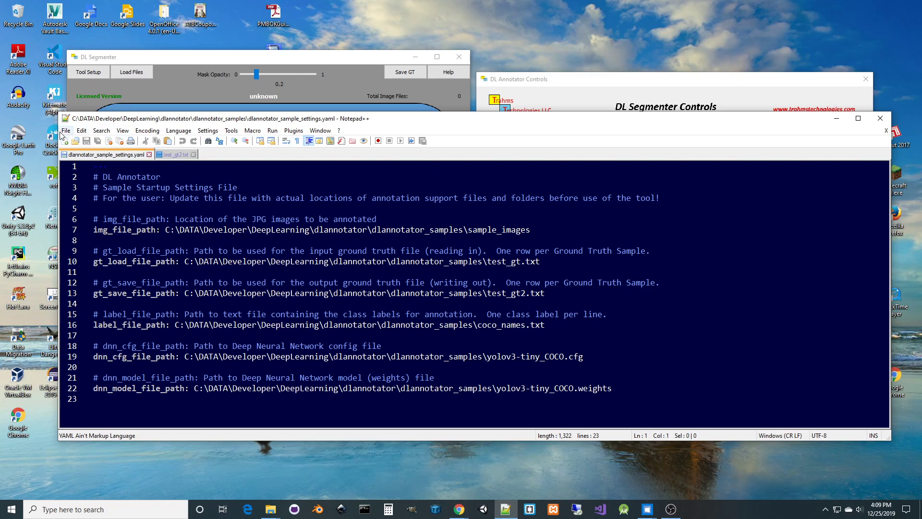
{"action": "left_click", "coordinate": [150, 154]}
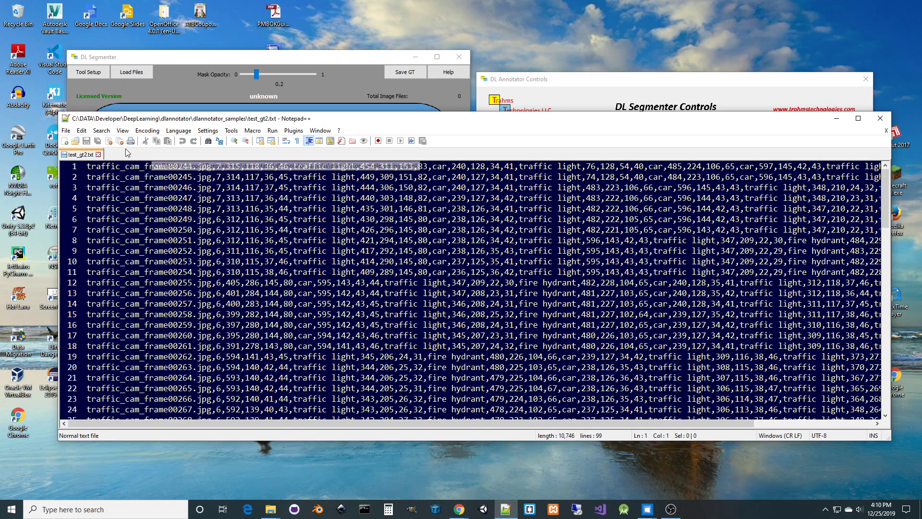
{"action": "left_click", "coordinate": [98, 154]}
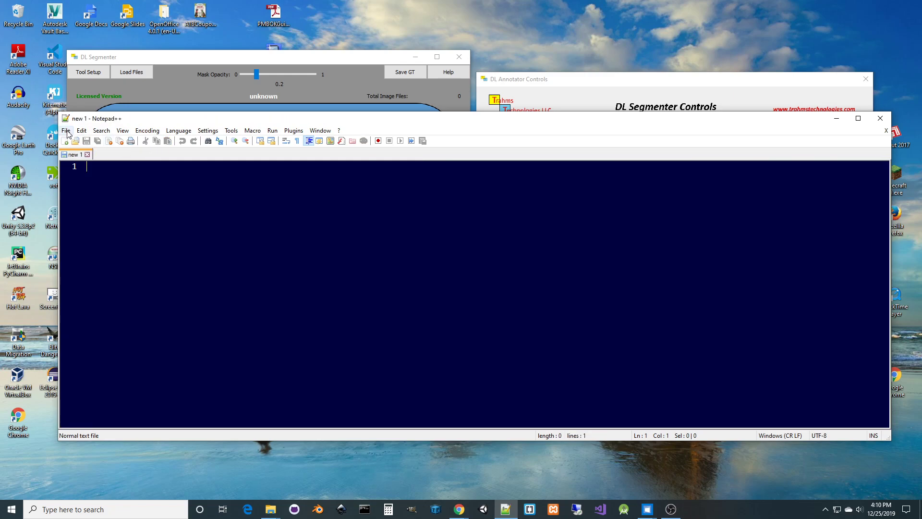
Open dlsegmenter_sample_settings.yml from the dlsegmenter project's dlsegmenter_samples folder to review its path fields.
{"action": "left_click", "coordinate": [66, 131]}
{"action": "left_click", "coordinate": [80, 152]}
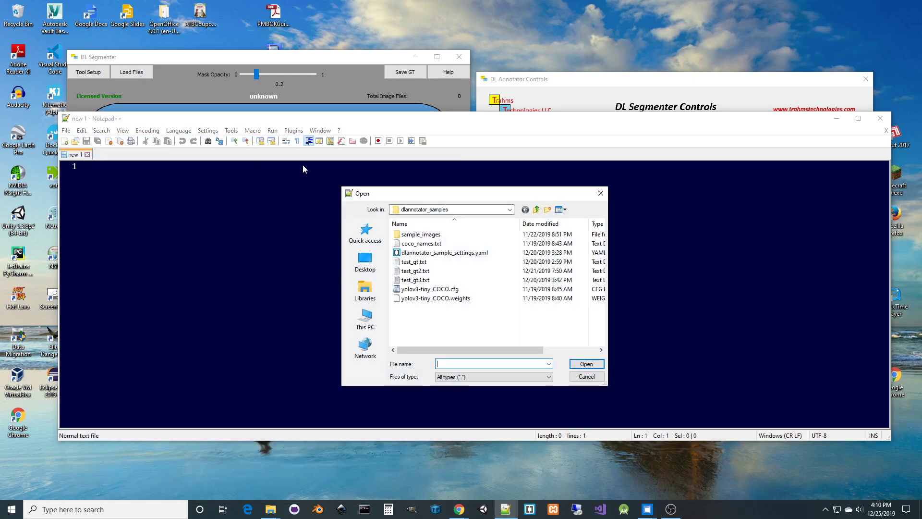
{"action": "left_click", "coordinate": [536, 209]}
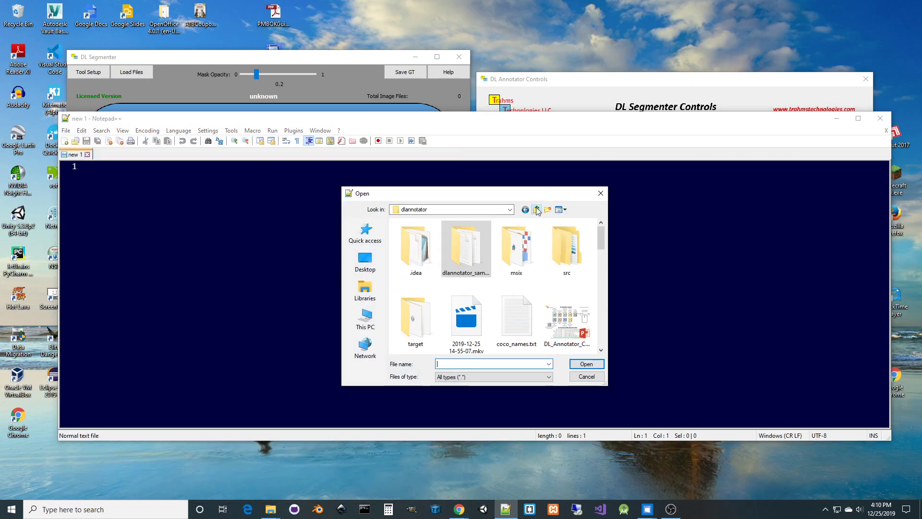
{"action": "left_click", "coordinate": [536, 210]}
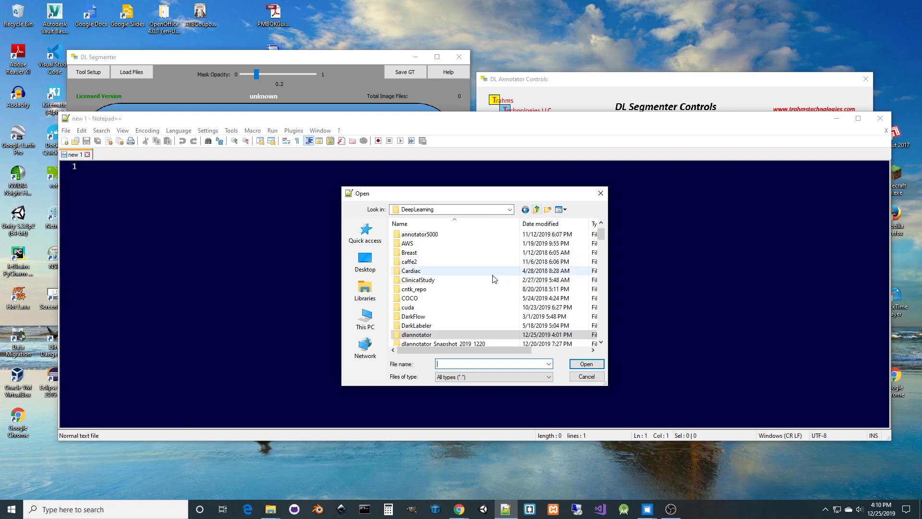
{"action": "scroll", "coordinate": [480, 288], "scroll_direction": "down", "scroll_amount": 1}
{"action": "double_click", "coordinate": [426, 289]}
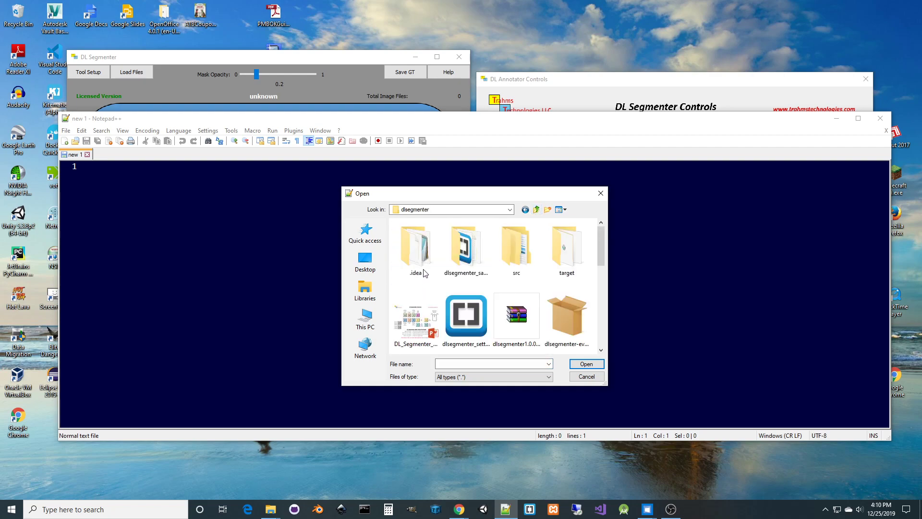
{"action": "double_click", "coordinate": [474, 257]}
{"action": "double_click", "coordinate": [474, 258]}
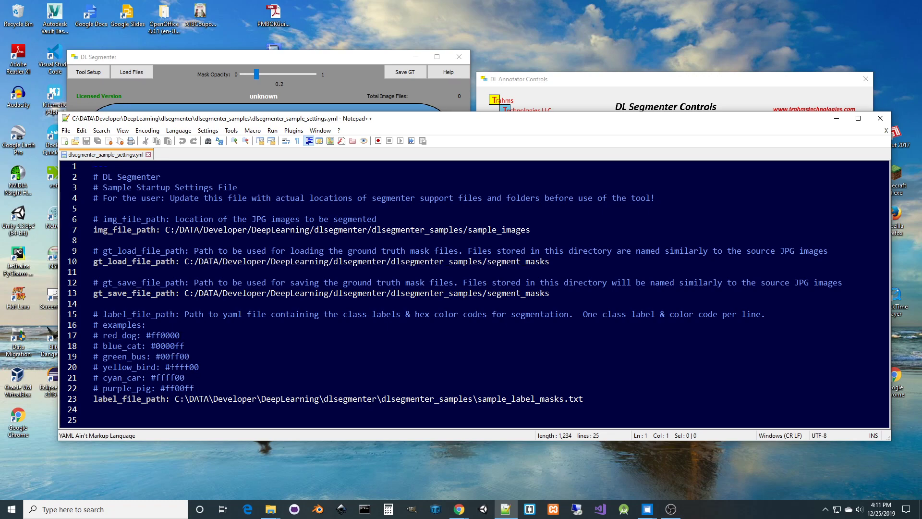
Open sample_label_masks.txt to review the class labels and color codes, then return to the settings file and minimize the editor.
{"action": "left_click", "coordinate": [66, 131]}
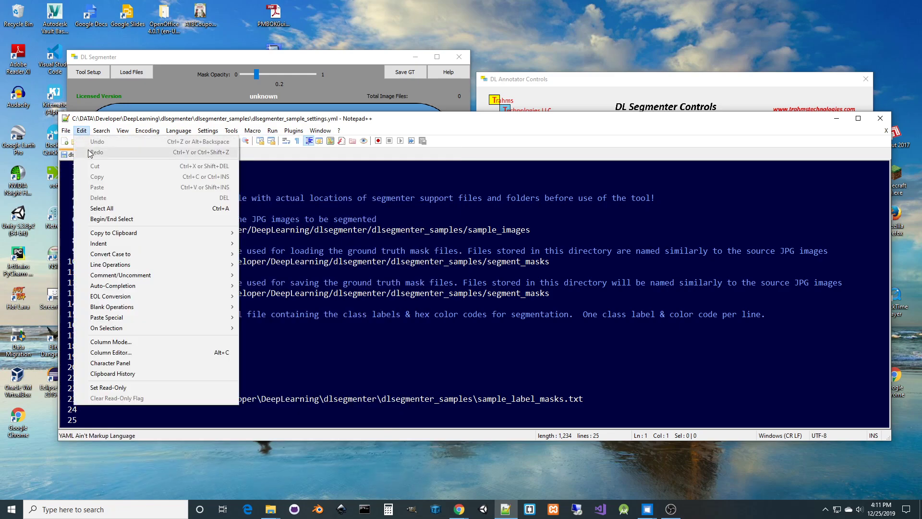
{"action": "left_click", "coordinate": [71, 153]}
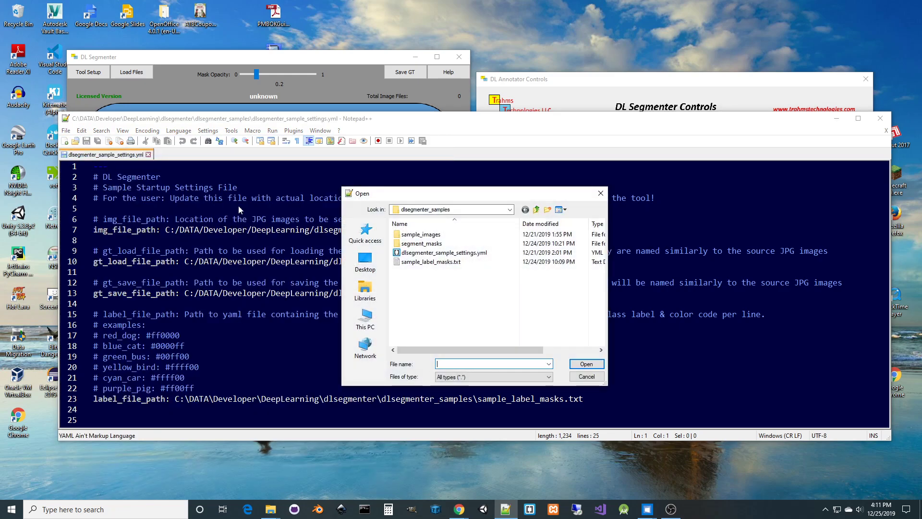
{"action": "double_click", "coordinate": [431, 263]}
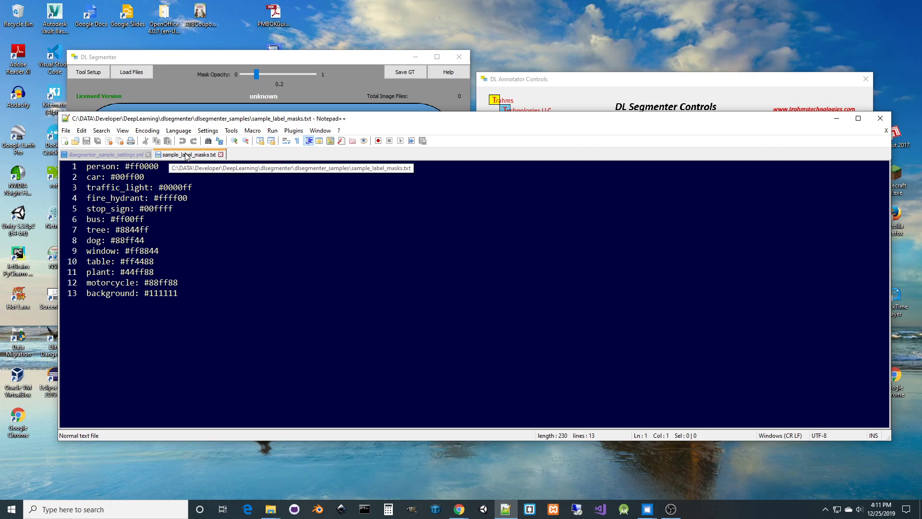
{"action": "left_click", "coordinate": [105, 156]}
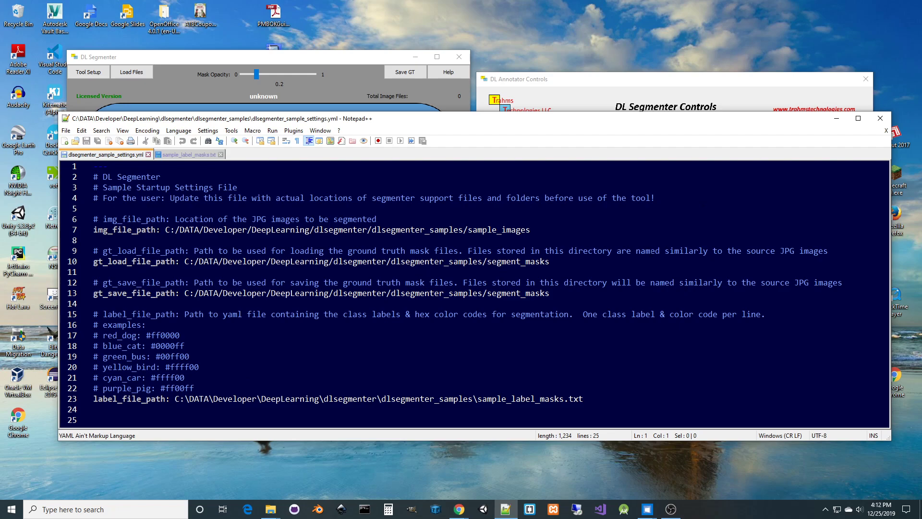
{"action": "left_click", "coordinate": [837, 118]}
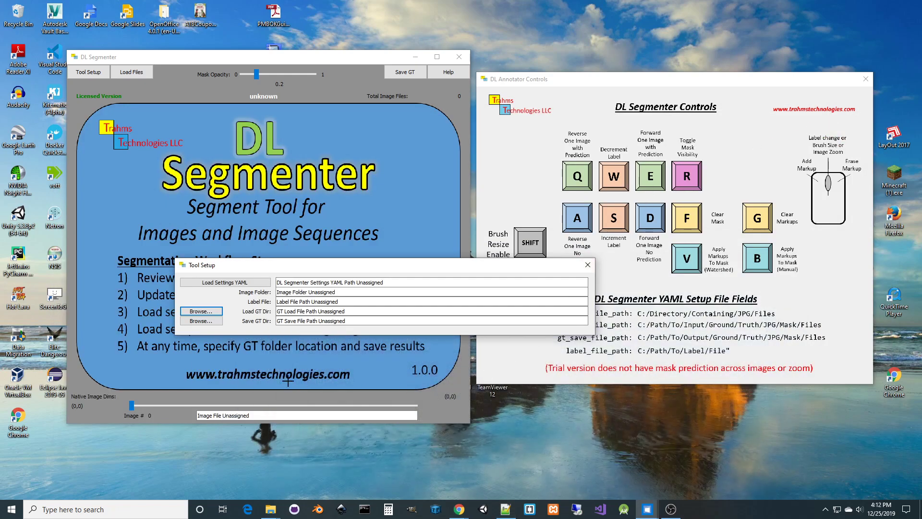
Load dlsegmenter_sample_settings.yml from C:\DATA\Developer\DeepLearning\dlsegmenter\dlsegmenter_samples as the settings YAML and close the tool setup.
{"action": "left_click", "coordinate": [223, 284]}
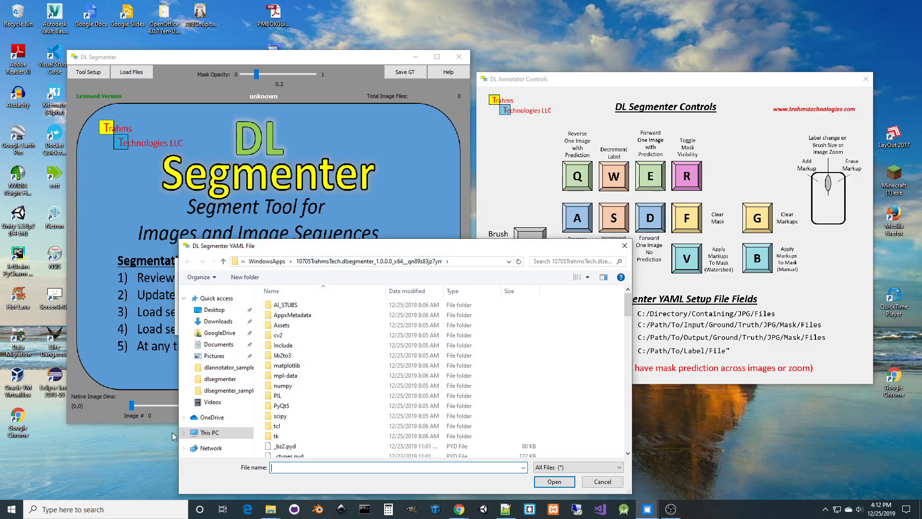
{"action": "left_click", "coordinate": [207, 432]}
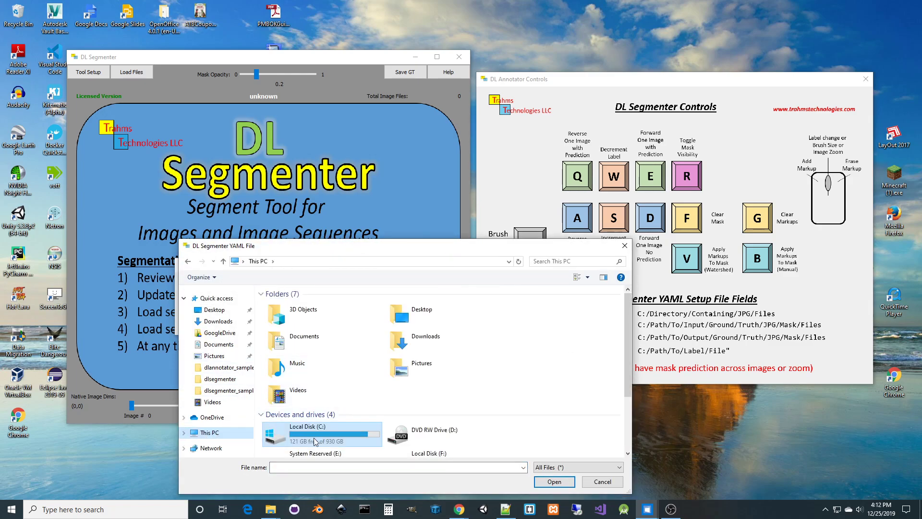
{"action": "double_click", "coordinate": [313, 435]}
{"action": "double_click", "coordinate": [279, 335]}
{"action": "scroll", "coordinate": [277, 333], "scroll_direction": "down", "scroll_amount": 3}
{"action": "scroll", "coordinate": [278, 332], "scroll_direction": "up", "scroll_amount": 1}
{"action": "double_click", "coordinate": [279, 332]}
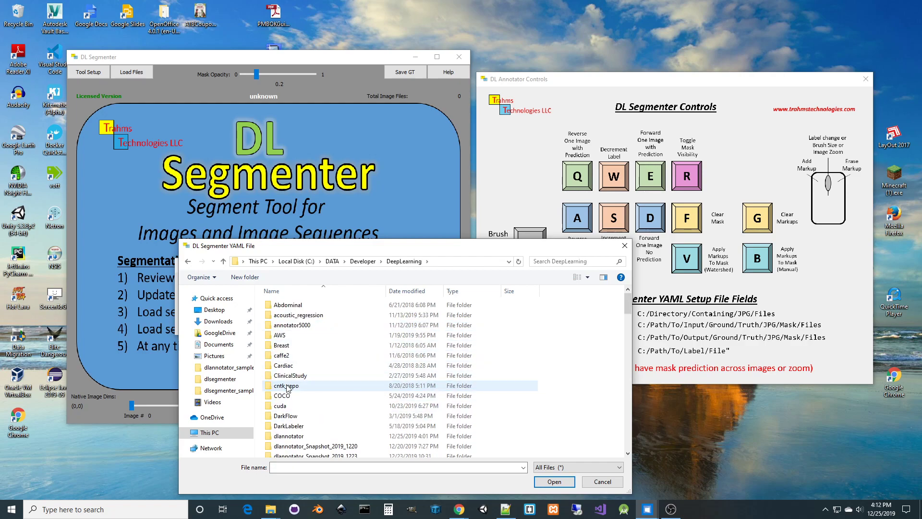
{"action": "scroll", "coordinate": [288, 422], "scroll_direction": "down", "scroll_amount": 2}
{"action": "left_click", "coordinate": [286, 423]}
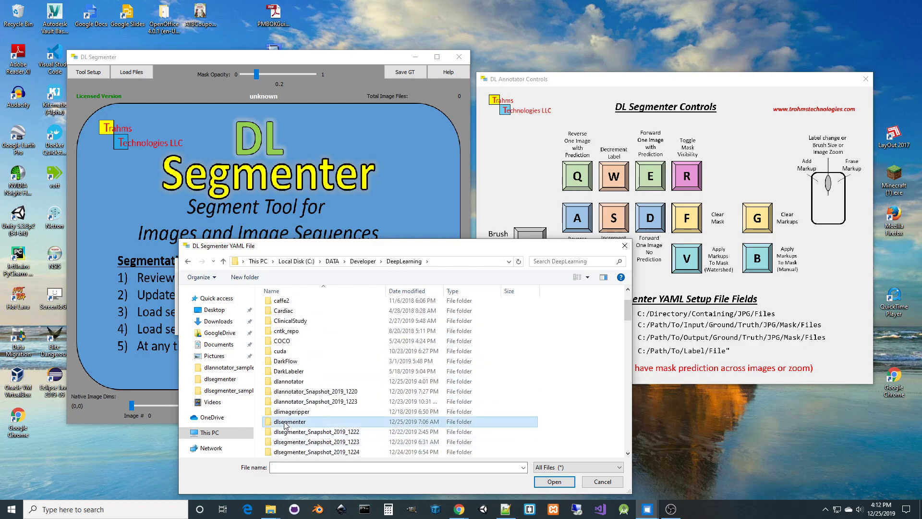
{"action": "double_click", "coordinate": [285, 423]}
{"action": "double_click", "coordinate": [298, 315]}
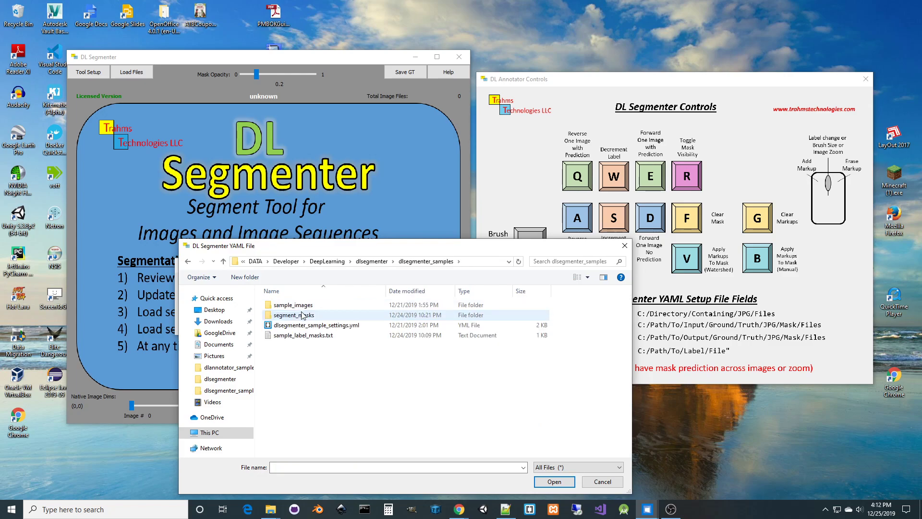
{"action": "double_click", "coordinate": [306, 325]}
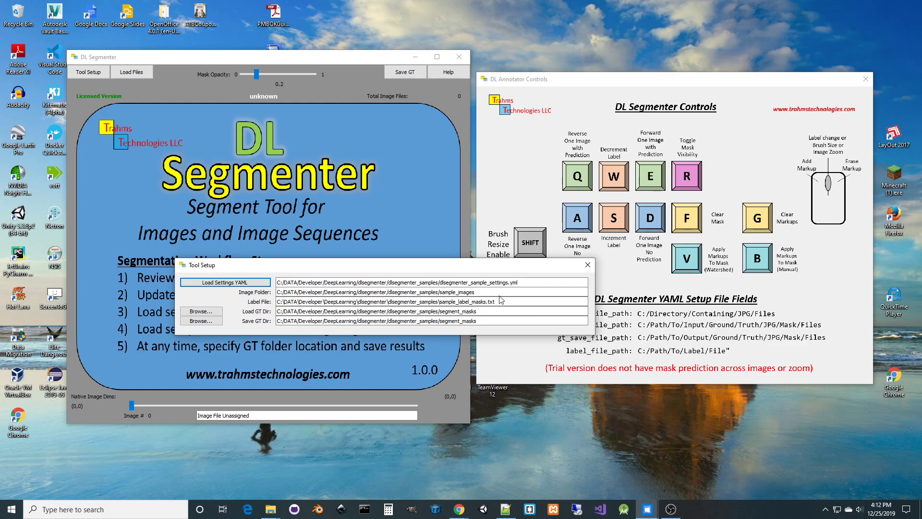
{"action": "left_click", "coordinate": [588, 266]}
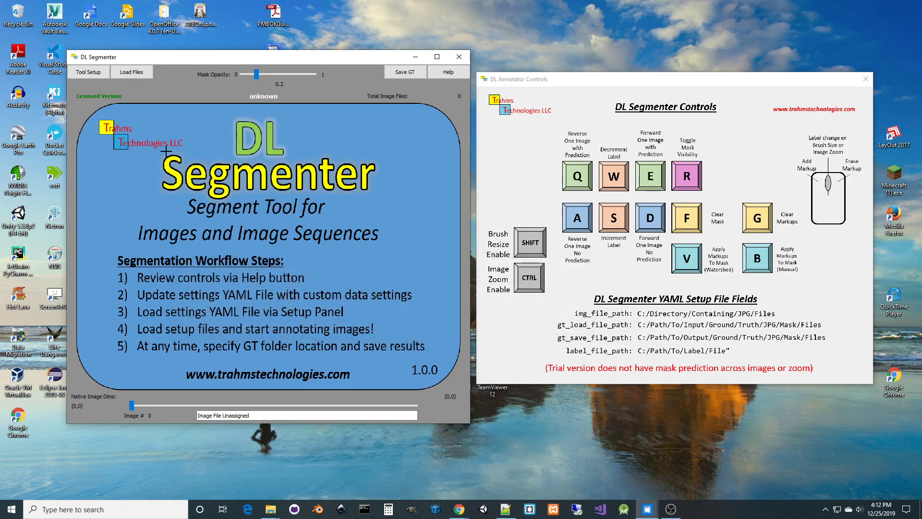
Load the configured image files and go to image 860, traffic_cam_frame00860.jpg.
{"action": "left_click", "coordinate": [138, 75]}
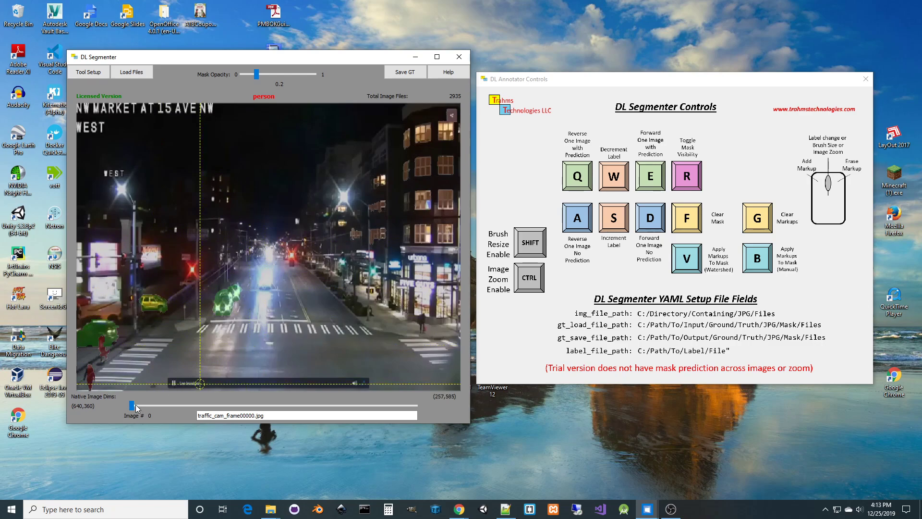
{"action": "left_click_drag", "start_coordinate": [132, 406], "coordinate": [185, 395]}
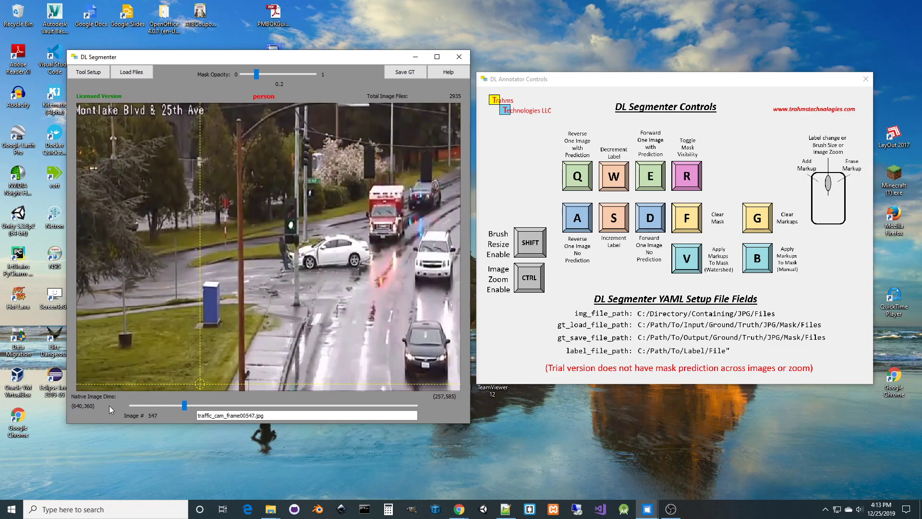
{"action": "left_click_drag", "start_coordinate": [185, 408], "coordinate": [216, 401]}
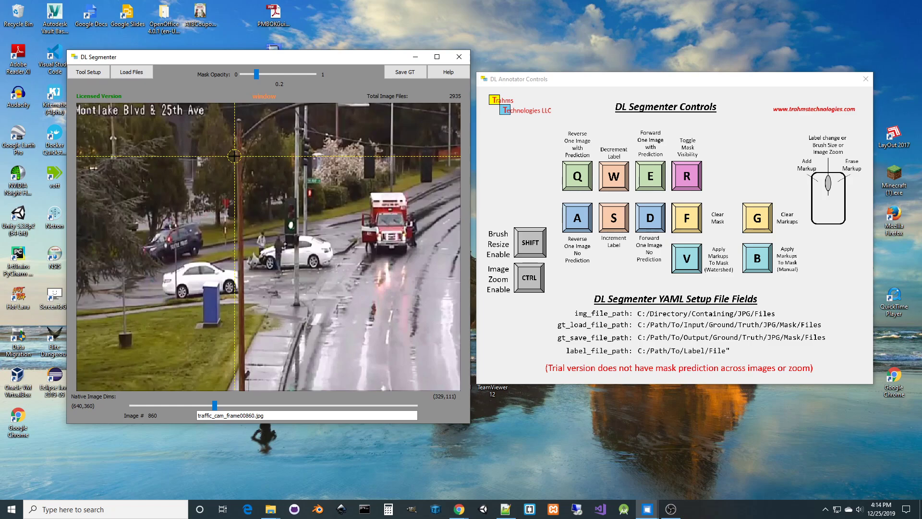
Select the car label and mask the red-and-white emergency truck and the white car beside the traffic signal pole.
{"action": "scroll", "coordinate": [234, 156], "scroll_direction": "up", "scroll_amount": 3}
{"action": "scroll", "coordinate": [234, 156], "scroll_direction": "down", "scroll_amount": 2}
{"action": "scroll", "coordinate": [229, 168], "scroll_direction": "up", "scroll_amount": 3}
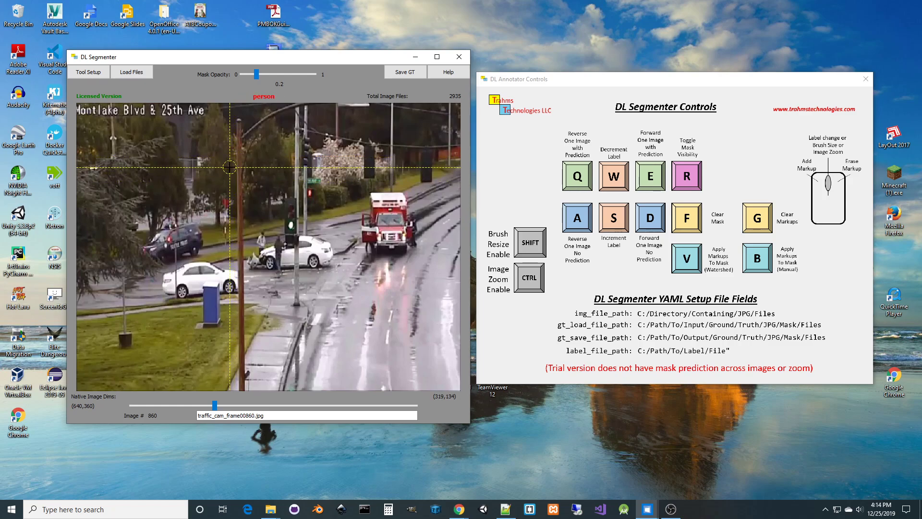
{"action": "scroll", "coordinate": [229, 168], "scroll_direction": "down", "scroll_amount": 1}
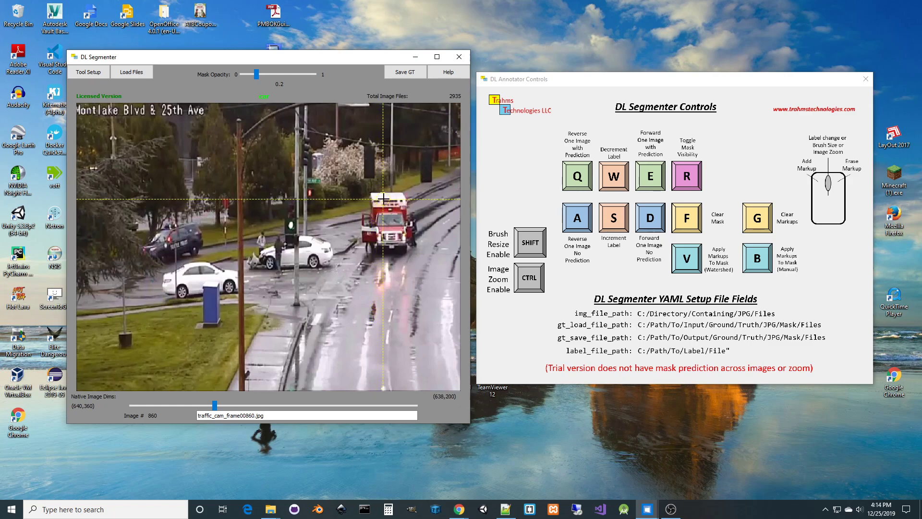
{"action": "mouse_move", "coordinate": [378, 198]}
{"action": "left_mouse_down"}
{"action": "mouse_move", "coordinate": [386, 246]}
{"action": "mouse_move", "coordinate": [399, 242]}
{"action": "mouse_move", "coordinate": [396, 201]}
{"action": "mouse_move", "coordinate": [387, 206]}
{"action": "mouse_move", "coordinate": [399, 197]}
{"action": "mouse_move", "coordinate": [404, 233]}
{"action": "mouse_move", "coordinate": [372, 245]}
{"action": "mouse_move", "coordinate": [368, 220]}
{"action": "mouse_move", "coordinate": [366, 242]}
{"action": "left_mouse_up"}
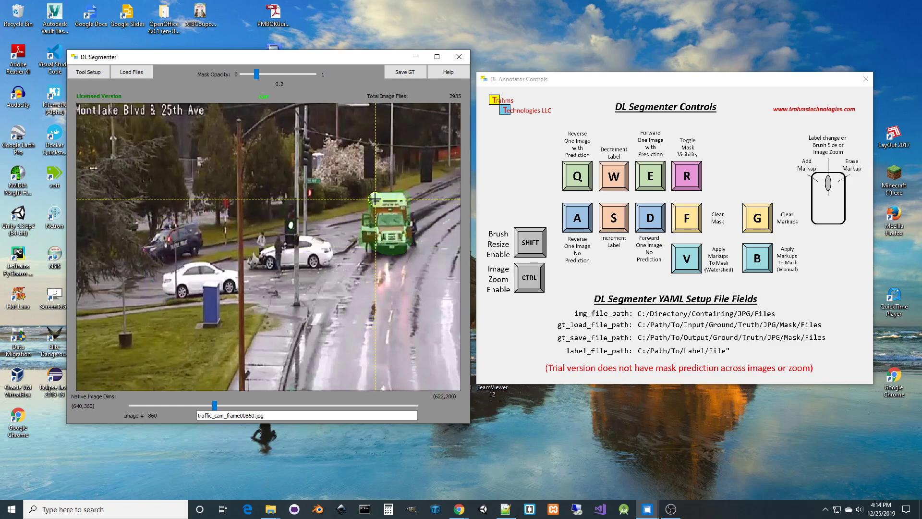
{"action": "mouse_move", "coordinate": [313, 248]}
{"action": "left_mouse_down"}
{"action": "mouse_move", "coordinate": [321, 247]}
{"action": "mouse_move", "coordinate": [298, 240]}
{"action": "mouse_move", "coordinate": [269, 252]}
{"action": "mouse_move", "coordinate": [274, 259]}
{"action": "mouse_move", "coordinate": [325, 246]}
{"action": "left_mouse_up"}
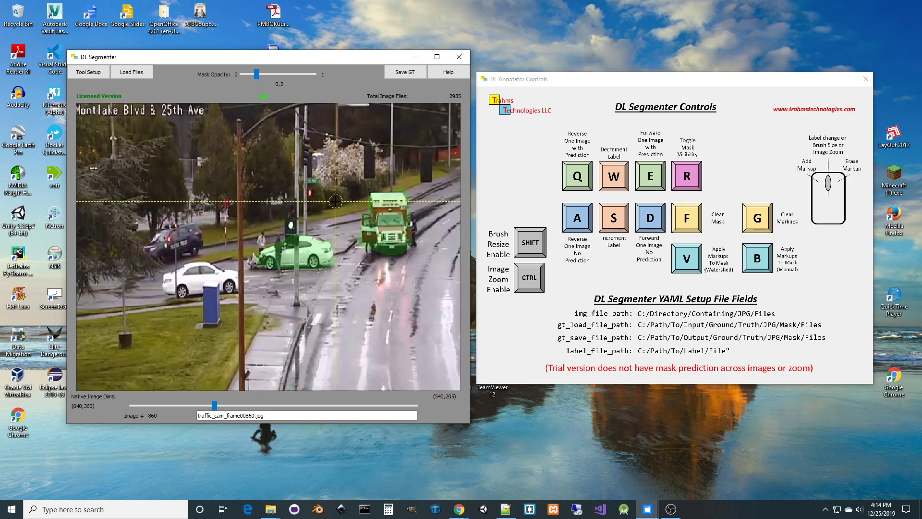
Select the person label and mask the pedestrian standing in front of the white car beside the traffic signal pole.
{"action": "scroll", "coordinate": [336, 201], "scroll_direction": "down", "scroll_amount": 4}
{"action": "scroll", "coordinate": [336, 202], "scroll_direction": "up", "scroll_amount": 4}
{"action": "scroll", "coordinate": [335, 201], "scroll_direction": "down", "scroll_amount": 4}
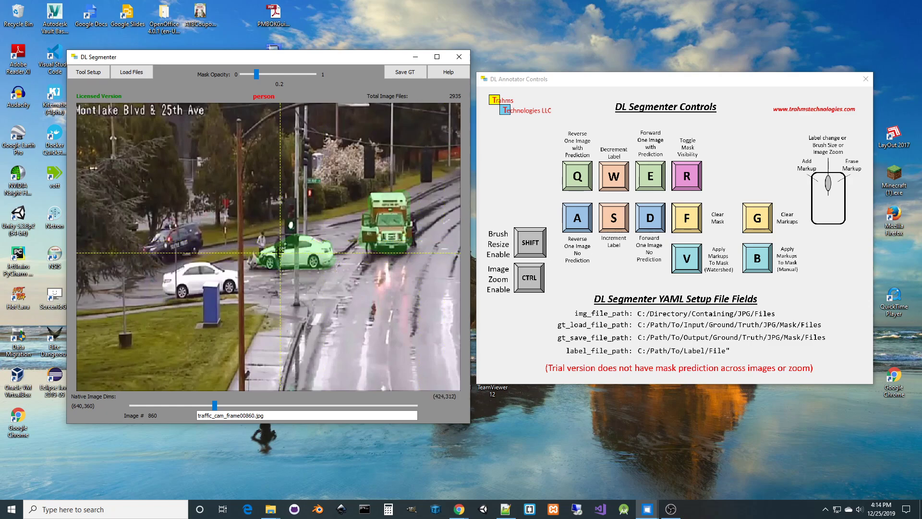
{"action": "scroll", "coordinate": [279, 250], "scroll_direction": "up", "scroll_amount": 4}
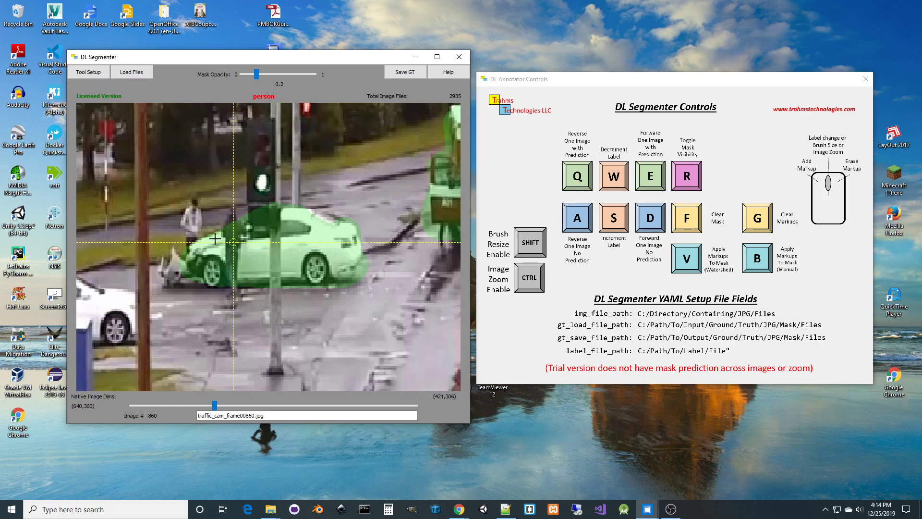
{"action": "left_click_drag", "start_coordinate": [231, 211], "coordinate": [231, 294]}
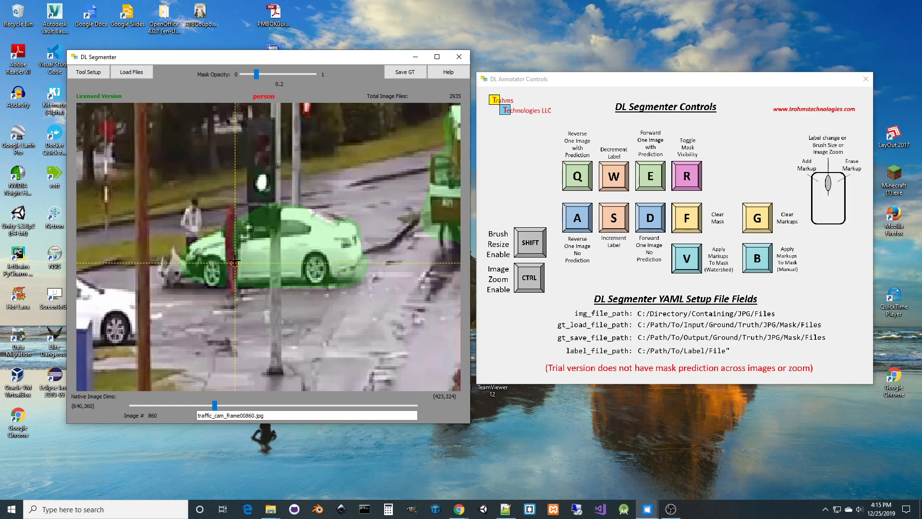
{"action": "mouse_move", "coordinate": [240, 232]}
{"action": "left_mouse_down"}
{"action": "mouse_move", "coordinate": [238, 241]}
{"action": "mouse_move", "coordinate": [235, 213]}
{"action": "mouse_move", "coordinate": [226, 235]}
{"action": "left_mouse_up"}
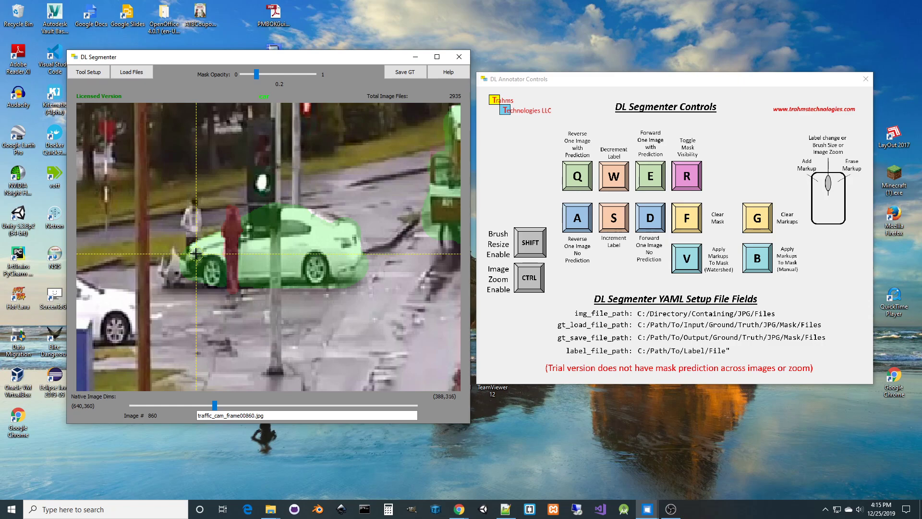
Extend the car markup over the white car's crumpled front end and mask the pedestrian beside its hood as person.
{"action": "mouse_move", "coordinate": [169, 266]}
{"action": "left_mouse_down"}
{"action": "mouse_move", "coordinate": [173, 276]}
{"action": "mouse_move", "coordinate": [216, 271]}
{"action": "left_mouse_up"}
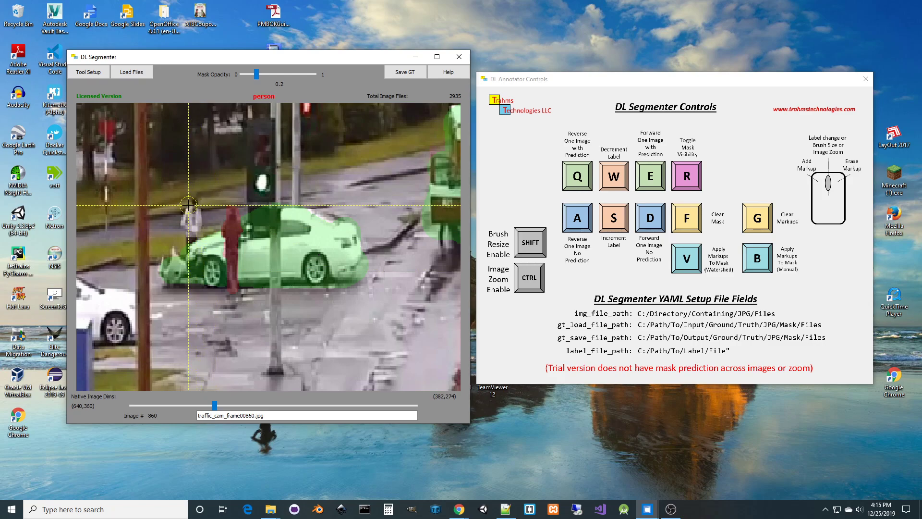
{"action": "left_click_drag", "start_coordinate": [195, 201], "coordinate": [191, 240]}
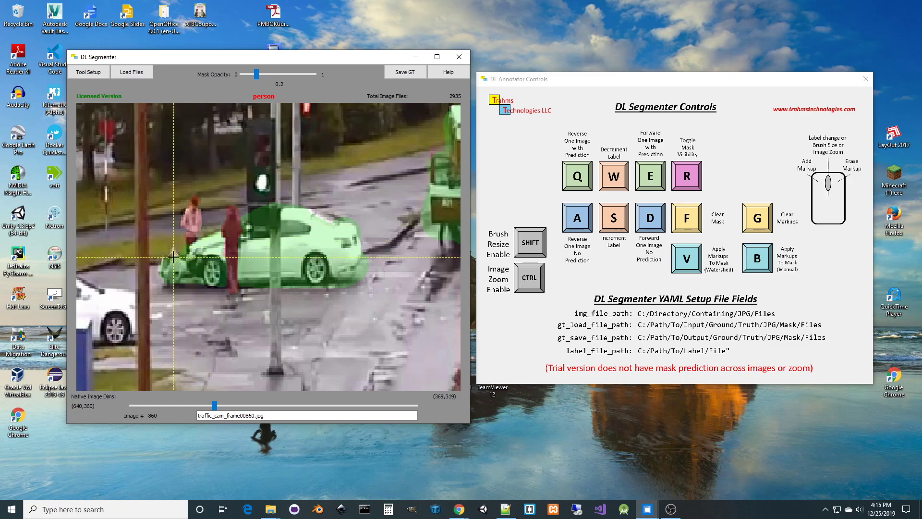
Select the traffic_light label and mask the traffic light housing above the white car.
{"action": "scroll", "coordinate": [173, 257], "scroll_direction": "down", "scroll_amount": 3}
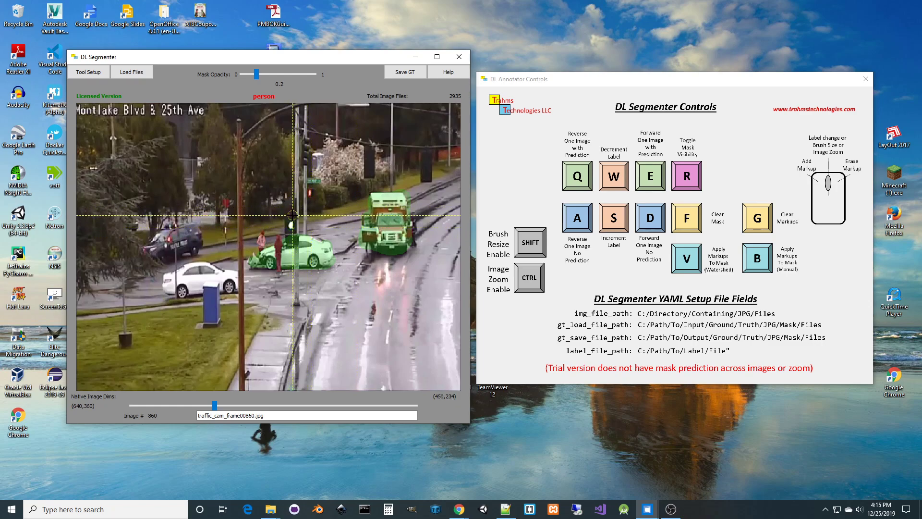
{"action": "scroll", "coordinate": [293, 215], "scroll_direction": "up", "scroll_amount": 3}
{"action": "scroll", "coordinate": [284, 214], "scroll_direction": "down", "scroll_amount": 2}
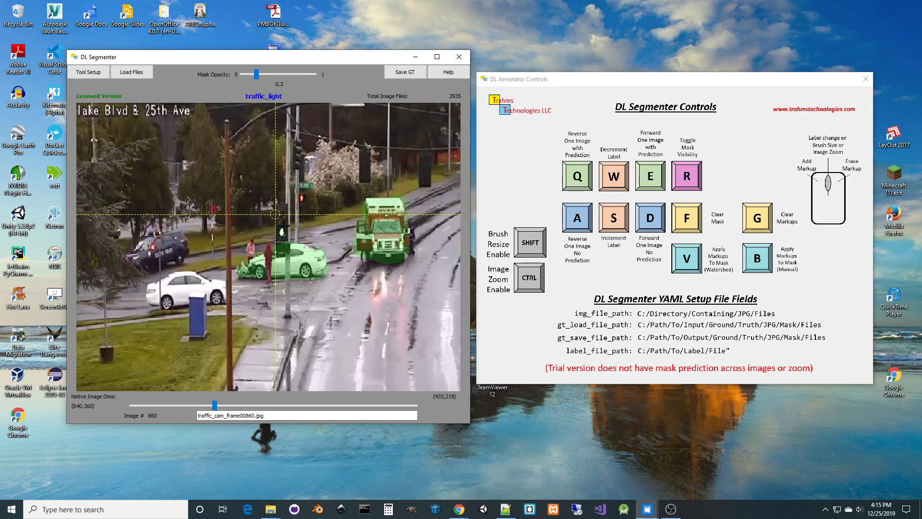
{"action": "mouse_move", "coordinate": [280, 206]}
{"action": "left_mouse_down"}
{"action": "mouse_move", "coordinate": [279, 237]}
{"action": "mouse_move", "coordinate": [289, 216]}
{"action": "left_mouse_up"}
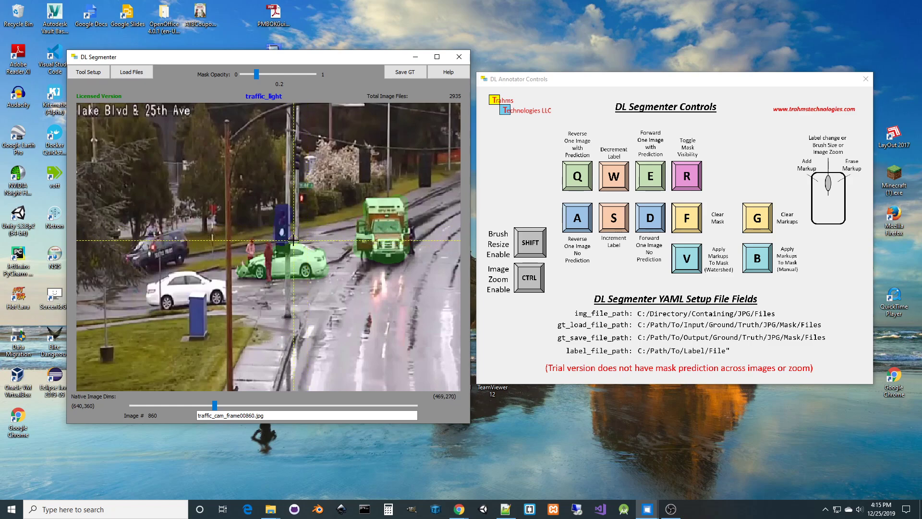
{"action": "scroll", "coordinate": [309, 239], "scroll_direction": "down", "scroll_amount": 1}
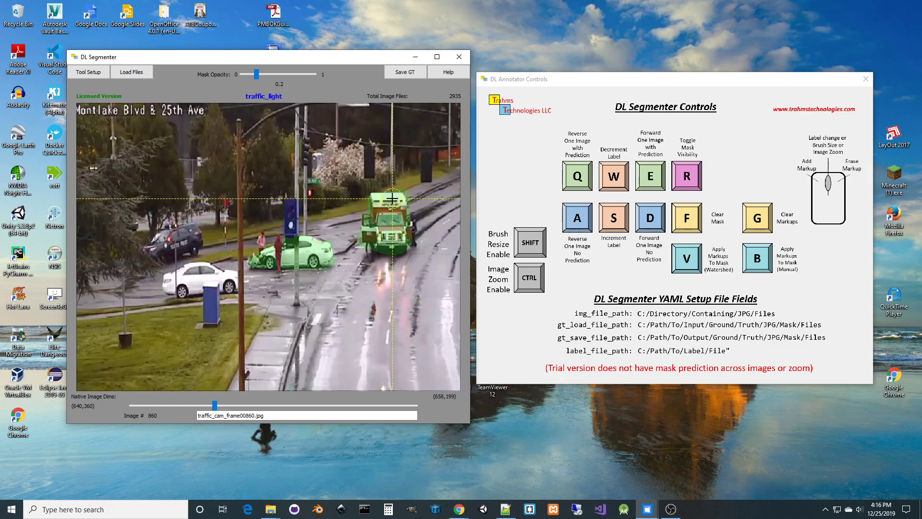
Set the mask opacity to 0.72 and erase the markups on the emergency truck and the traffic light.
{"action": "mouse_move", "coordinate": [405, 211]}
{"action": "left_mouse_down"}
{"action": "mouse_move", "coordinate": [385, 224]}
{"action": "mouse_move", "coordinate": [408, 202]}
{"action": "mouse_move", "coordinate": [384, 200]}
{"action": "mouse_move", "coordinate": [373, 210]}
{"action": "mouse_move", "coordinate": [405, 211]}
{"action": "mouse_move", "coordinate": [392, 224]}
{"action": "mouse_move", "coordinate": [402, 200]}
{"action": "left_mouse_up"}
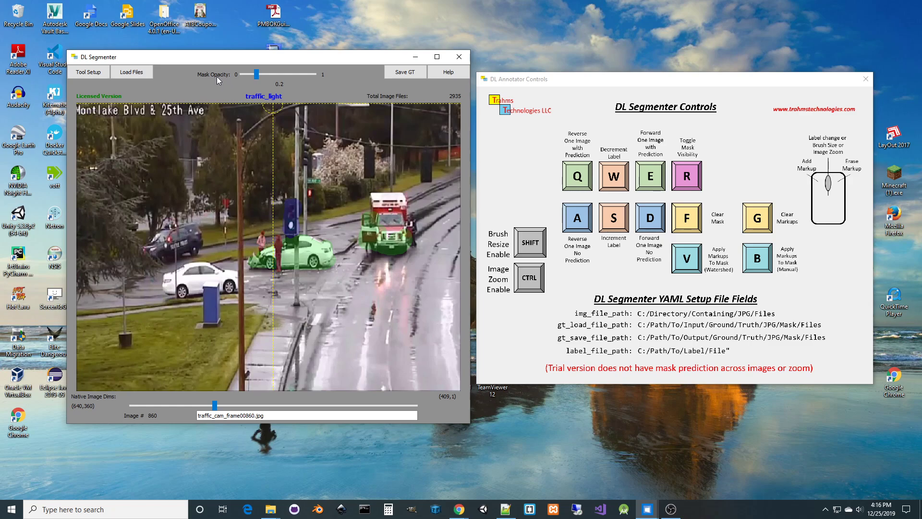
{"action": "left_click_drag", "start_coordinate": [262, 76], "coordinate": [292, 75]}
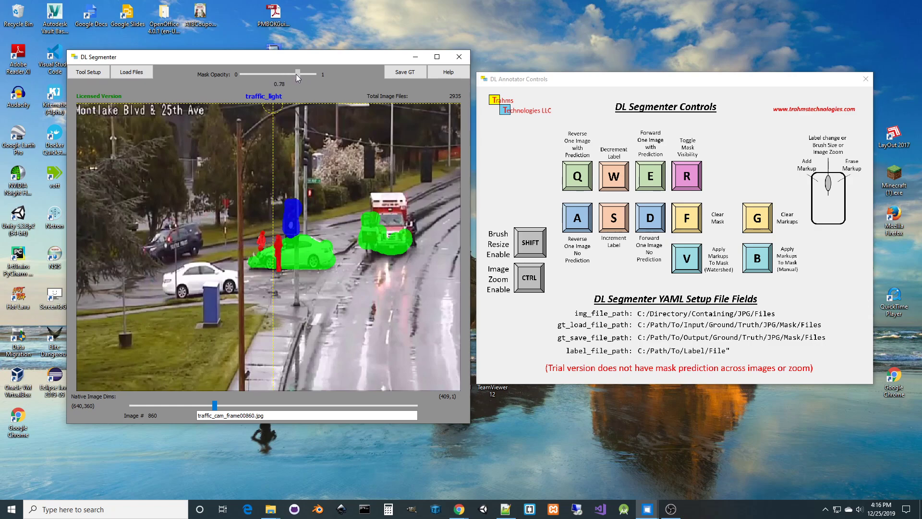
{"action": "mouse_move", "coordinate": [286, 76]}
{"action": "left_mouse_down"}
{"action": "mouse_move", "coordinate": [301, 77]}
{"action": "mouse_move", "coordinate": [290, 79]}
{"action": "left_mouse_up"}
{"action": "left_click_drag", "start_coordinate": [298, 79], "coordinate": [258, 79]}
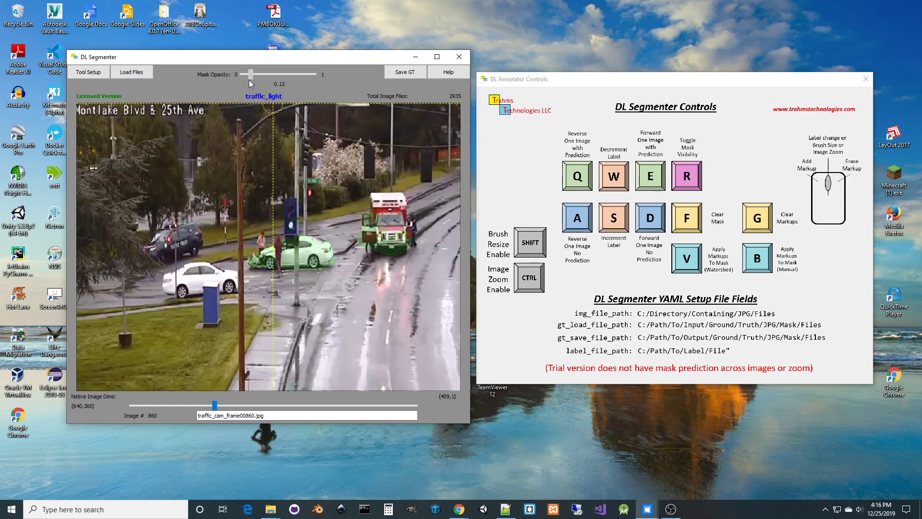
{"action": "left_click_drag", "start_coordinate": [252, 81], "coordinate": [298, 87]}
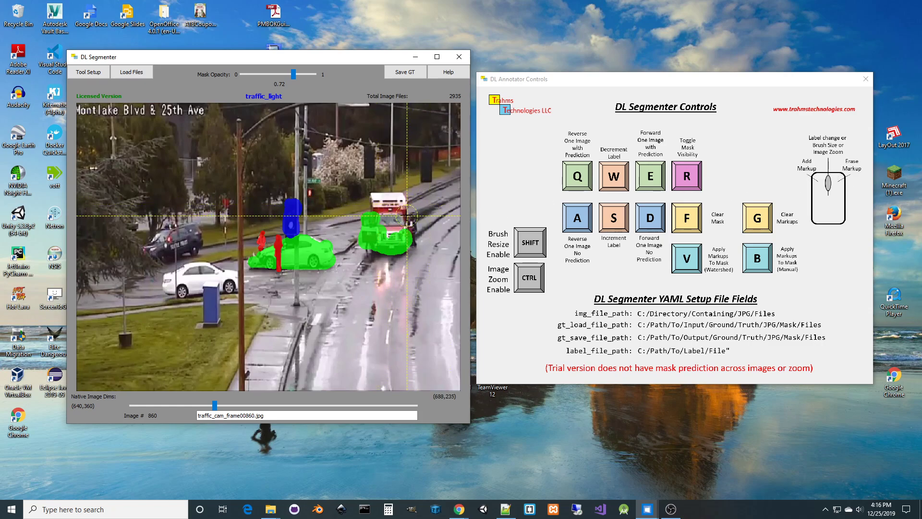
{"action": "mouse_move", "coordinate": [353, 240]}
{"action": "left_mouse_down"}
{"action": "mouse_move", "coordinate": [387, 220]}
{"action": "mouse_move", "coordinate": [370, 247]}
{"action": "mouse_move", "coordinate": [379, 235]}
{"action": "mouse_move", "coordinate": [408, 237]}
{"action": "left_mouse_up"}
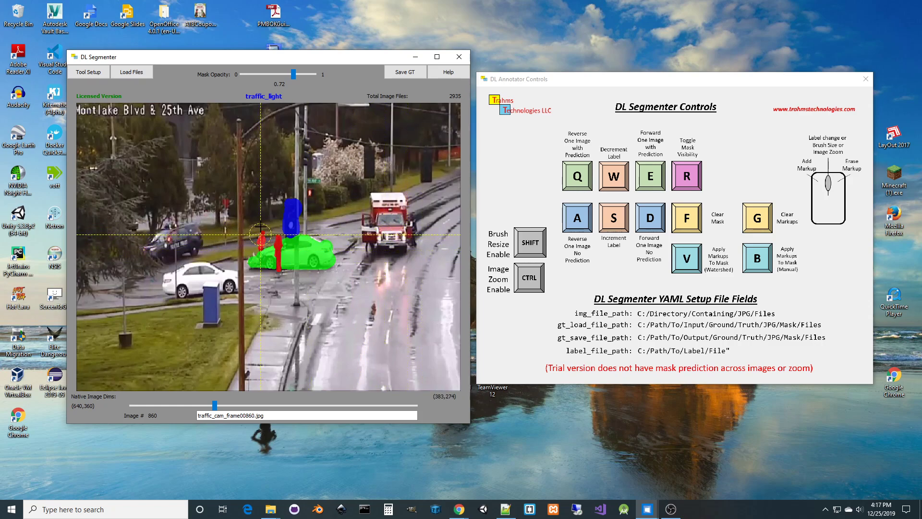
{"action": "left_click_drag", "start_coordinate": [292, 205], "coordinate": [288, 232]}
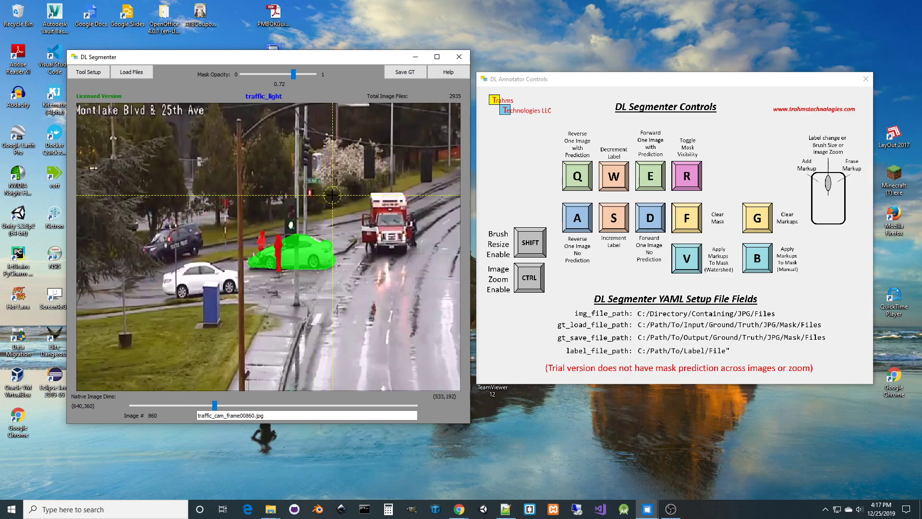
Paint background markup in a ring around the car and between the two pedestrians, applying the markups to the mask with watershed.
{"action": "mouse_move", "coordinate": [301, 294]}
{"action": "left_mouse_down"}
{"action": "mouse_move", "coordinate": [293, 301]}
{"action": "mouse_move", "coordinate": [356, 262]}
{"action": "mouse_move", "coordinate": [363, 238]}
{"action": "mouse_move", "coordinate": [312, 218]}
{"action": "mouse_move", "coordinate": [258, 222]}
{"action": "mouse_move", "coordinate": [230, 240]}
{"action": "mouse_move", "coordinate": [250, 289]}
{"action": "mouse_move", "coordinate": [326, 298]}
{"action": "mouse_move", "coordinate": [274, 290]}
{"action": "mouse_move", "coordinate": [218, 301]}
{"action": "left_mouse_up"}
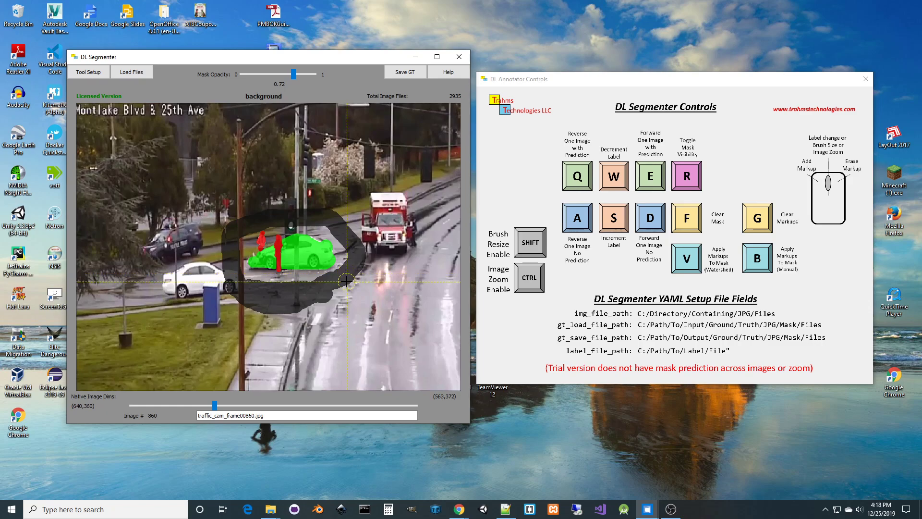
{"action": "key", "text": "v"}
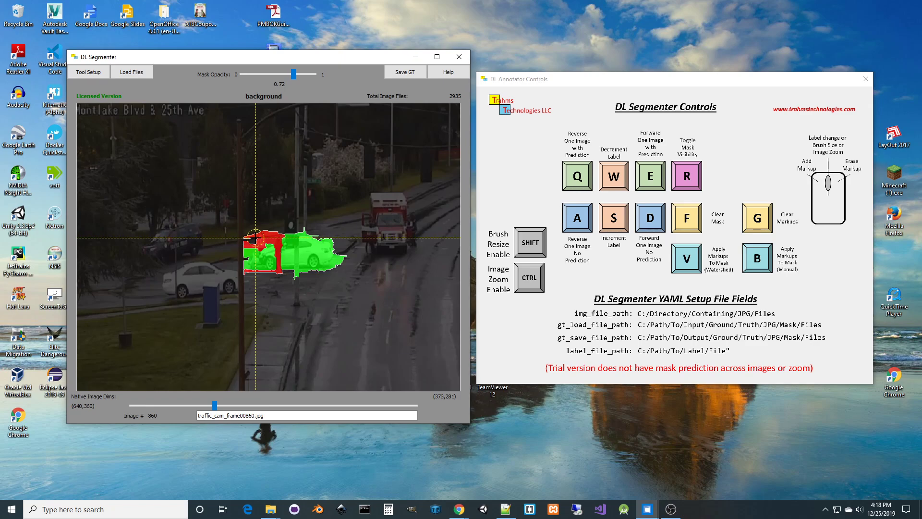
{"action": "scroll", "coordinate": [258, 241], "scroll_direction": "up", "scroll_amount": 1}
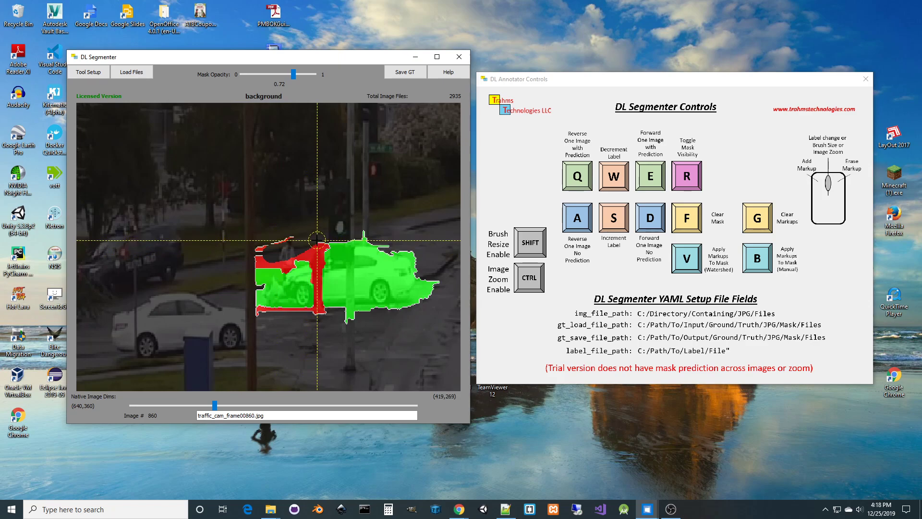
{"action": "key", "text": "v"}
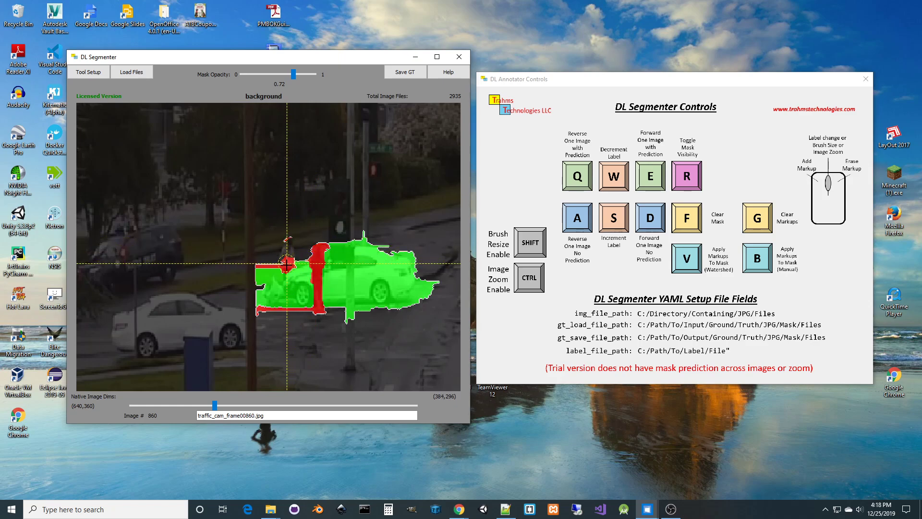
Erase the person markups from the pedestrian beside the car's hood and the one in front of the car.
{"action": "left_click_drag", "start_coordinate": [286, 268], "coordinate": [288, 254]}
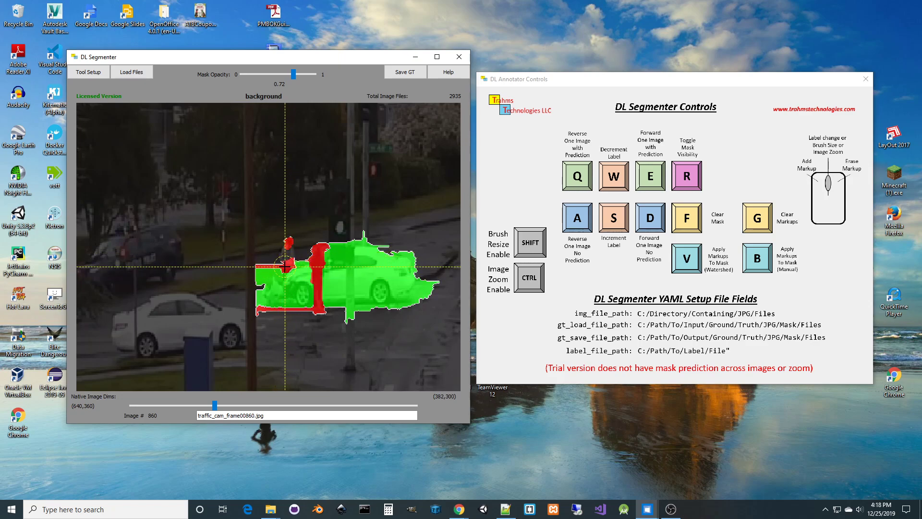
{"action": "mouse_move", "coordinate": [295, 249]}
{"action": "left_mouse_down"}
{"action": "mouse_move", "coordinate": [292, 236]}
{"action": "mouse_move", "coordinate": [289, 246]}
{"action": "mouse_move", "coordinate": [276, 240]}
{"action": "left_mouse_up"}
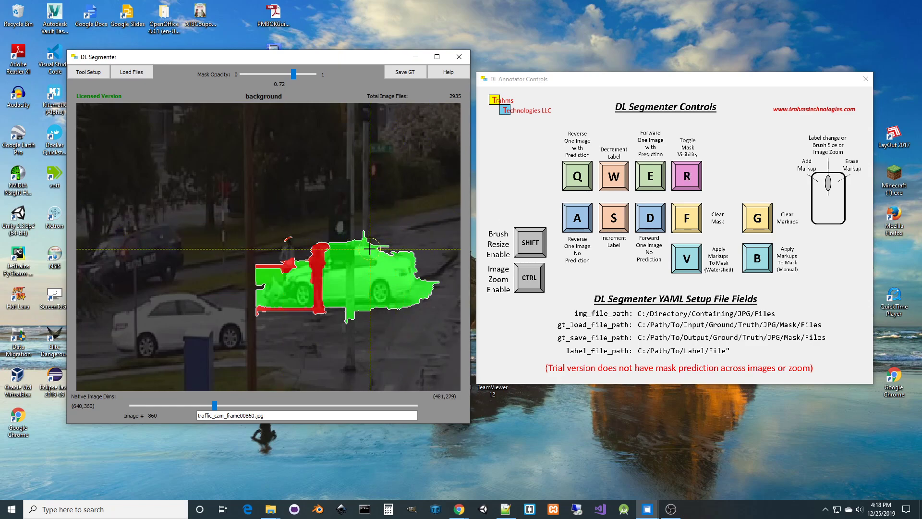
{"action": "key", "text": "v"}
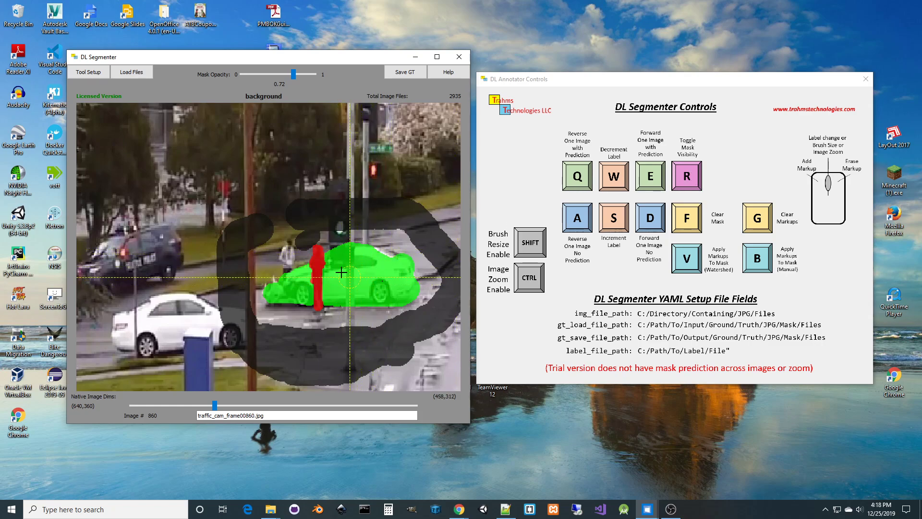
{"action": "mouse_move", "coordinate": [317, 292]}
{"action": "left_mouse_down"}
{"action": "mouse_move", "coordinate": [318, 250]}
{"action": "mouse_move", "coordinate": [321, 318]}
{"action": "mouse_move", "coordinate": [317, 290]}
{"action": "left_mouse_up"}
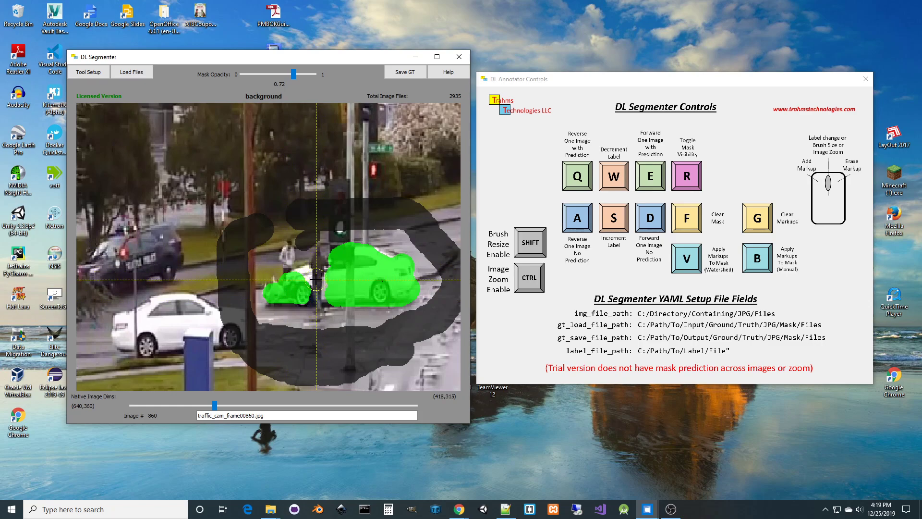
Select the car label and fill the gap in the car markup where the front pedestrian stands.
{"action": "scroll", "coordinate": [313, 279], "scroll_direction": "down", "scroll_amount": 2}
{"action": "scroll", "coordinate": [313, 280], "scroll_direction": "down", "scroll_amount": 2}
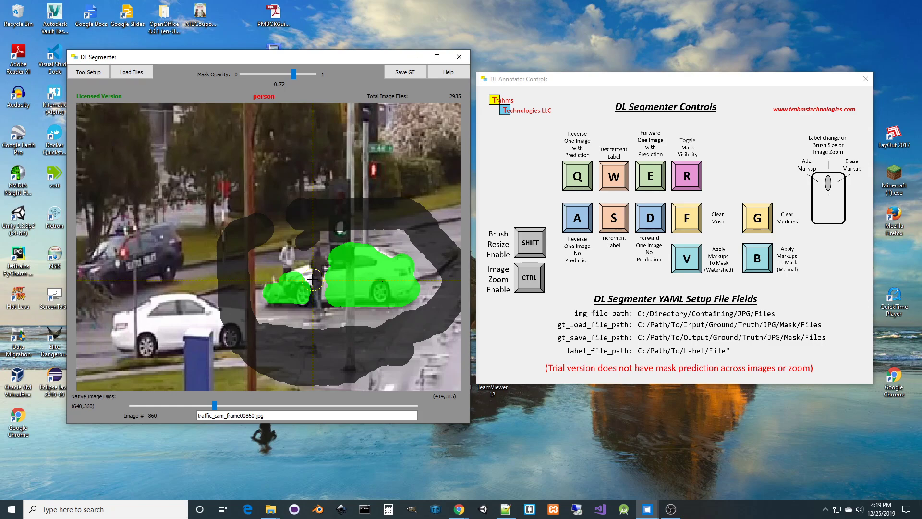
{"action": "mouse_move", "coordinate": [307, 284]}
{"action": "left_mouse_down"}
{"action": "mouse_move", "coordinate": [298, 283]}
{"action": "mouse_move", "coordinate": [322, 273]}
{"action": "mouse_move", "coordinate": [308, 283]}
{"action": "mouse_move", "coordinate": [330, 291]}
{"action": "left_mouse_up"}
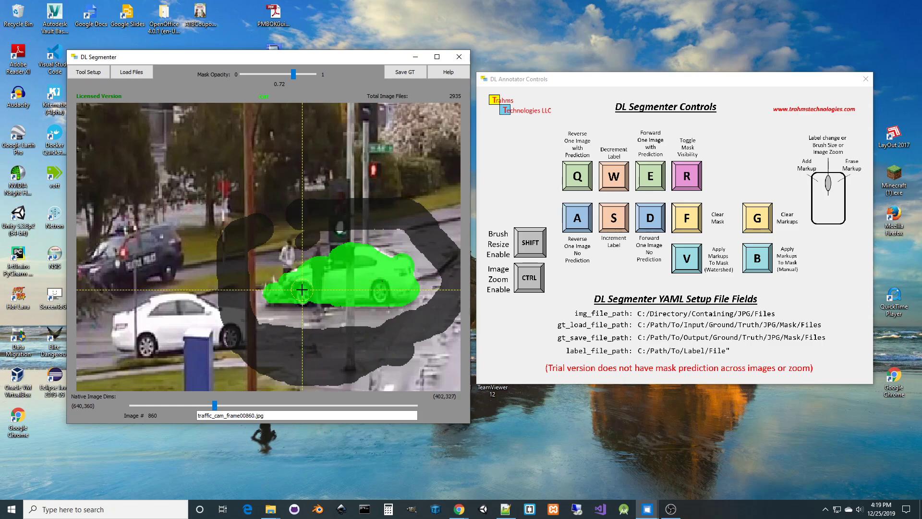
Add background markup over the pedestrian by the hood and close around the car's outline, applying the watershed to refine the mask.
{"action": "key", "text": "w"}
{"action": "mouse_move", "coordinate": [277, 208]}
{"action": "left_mouse_down"}
{"action": "mouse_move", "coordinate": [293, 214]}
{"action": "mouse_move", "coordinate": [274, 240]}
{"action": "left_mouse_up"}
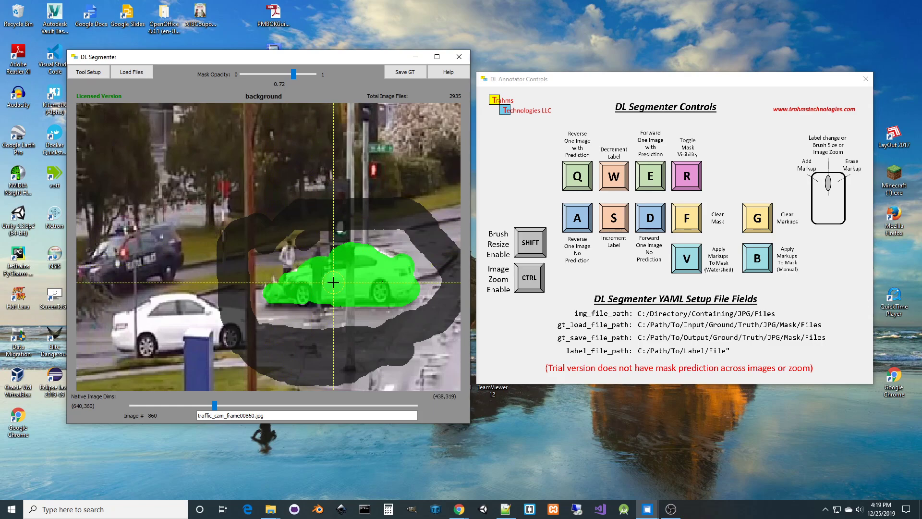
{"action": "key", "text": "v"}
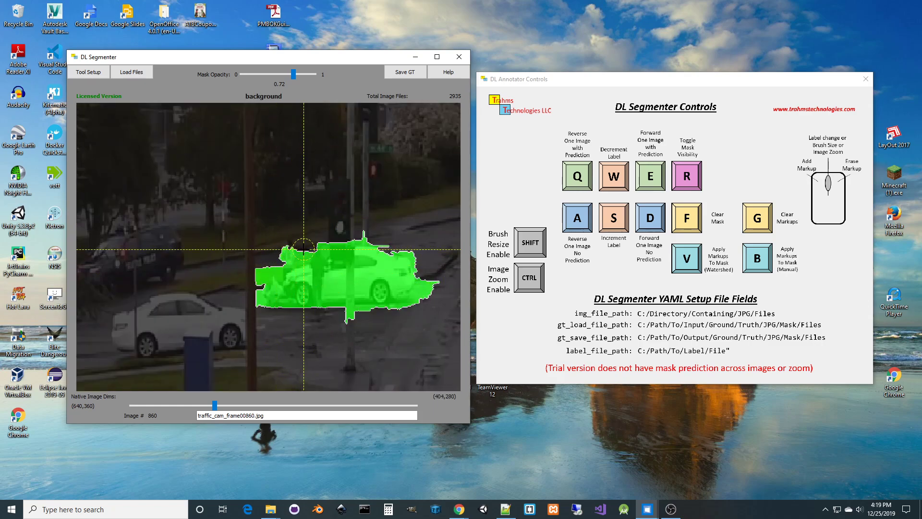
{"action": "mouse_move", "coordinate": [304, 249]}
{"action": "left_mouse_down"}
{"action": "mouse_move", "coordinate": [252, 295]}
{"action": "mouse_move", "coordinate": [288, 315]}
{"action": "mouse_move", "coordinate": [269, 301]}
{"action": "mouse_move", "coordinate": [340, 312]}
{"action": "mouse_move", "coordinate": [435, 283]}
{"action": "mouse_move", "coordinate": [366, 315]}
{"action": "mouse_move", "coordinate": [331, 300]}
{"action": "mouse_move", "coordinate": [364, 239]}
{"action": "mouse_move", "coordinate": [375, 240]}
{"action": "mouse_move", "coordinate": [310, 235]}
{"action": "left_mouse_up"}
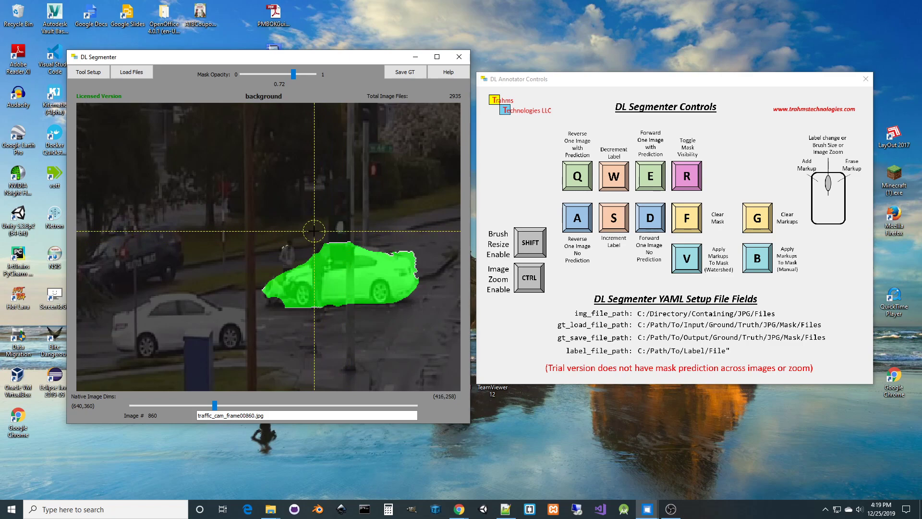
{"action": "key", "text": "v"}
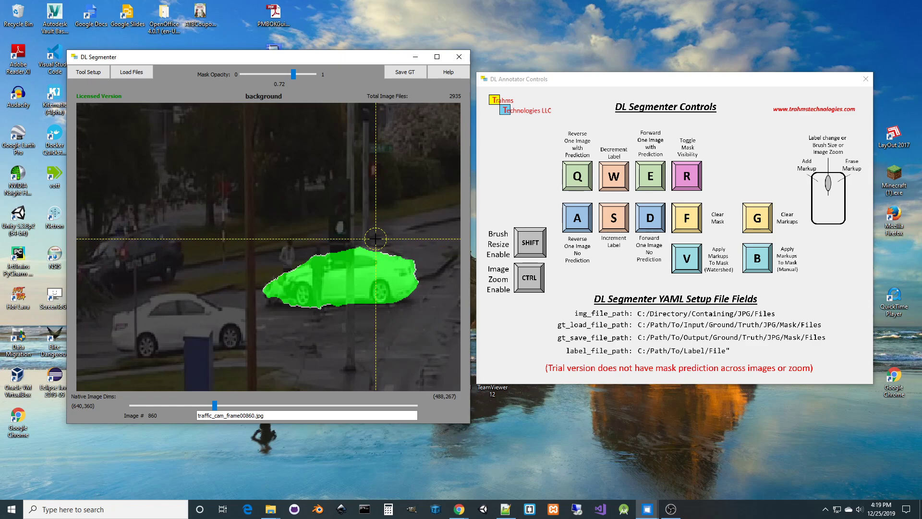
Clear the mask, regenerate it from the markups with watershed, and toggle the mask visibility off and on.
{"action": "key", "text": "f"}
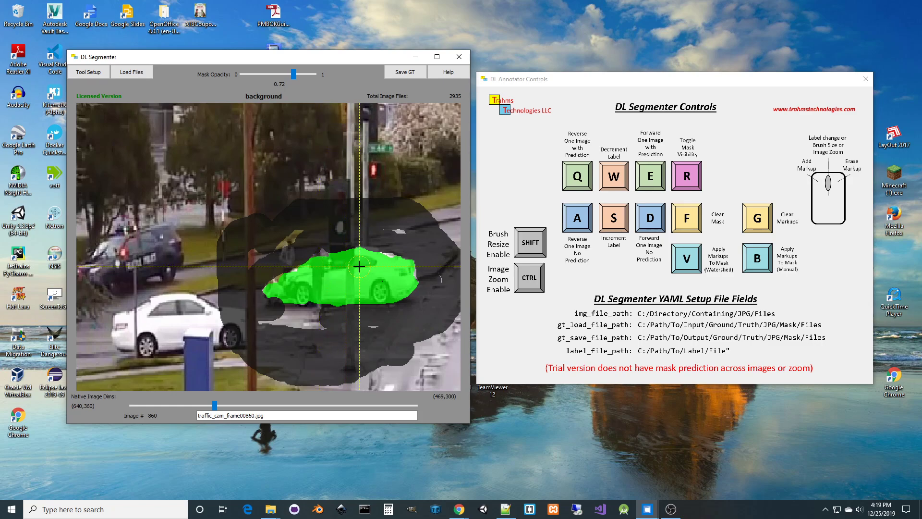
{"action": "key", "text": "v"}
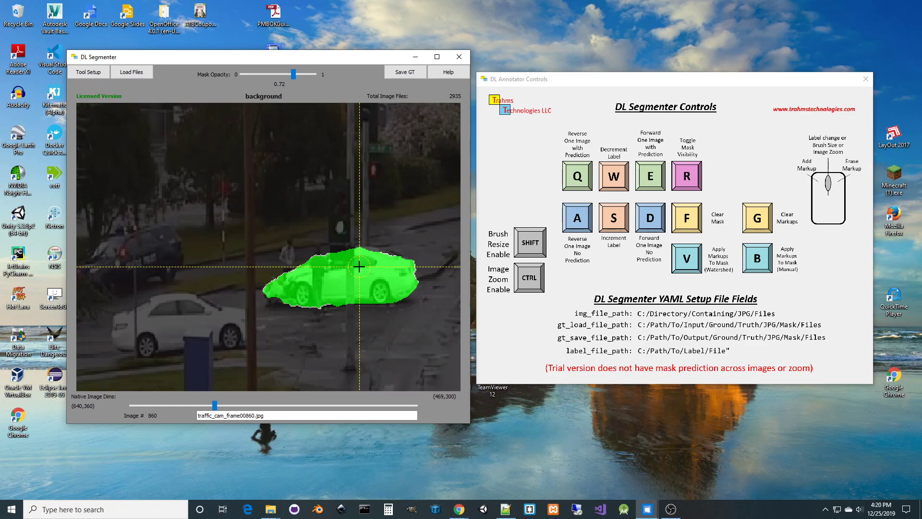
{"action": "key", "text": "r"}
{"action": "key", "text": "r"}
Advance with mask prediction from image 860 to image 874, traffic_cam_frame00874.jpg.
{"action": "scroll", "coordinate": [359, 266], "scroll_direction": "down", "scroll_amount": 2}
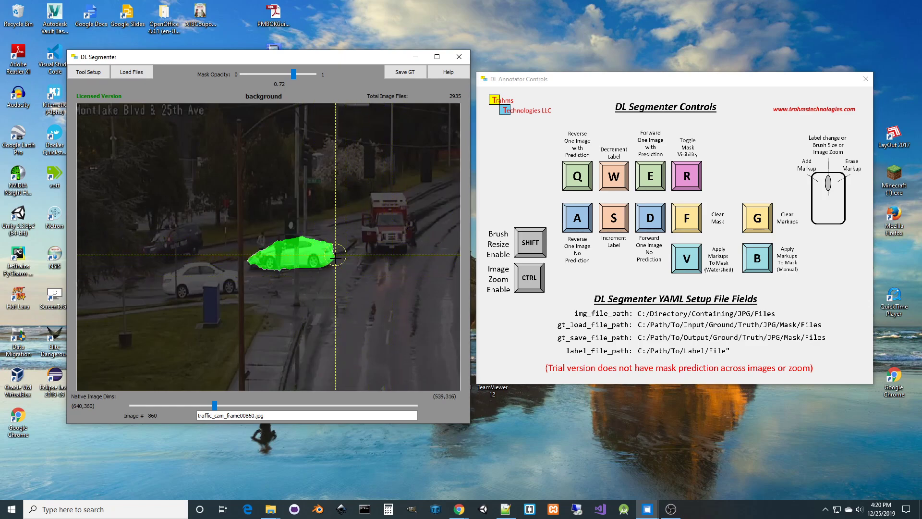
{"action": "key", "text": "e"}
{"action": "key", "text": "e"}
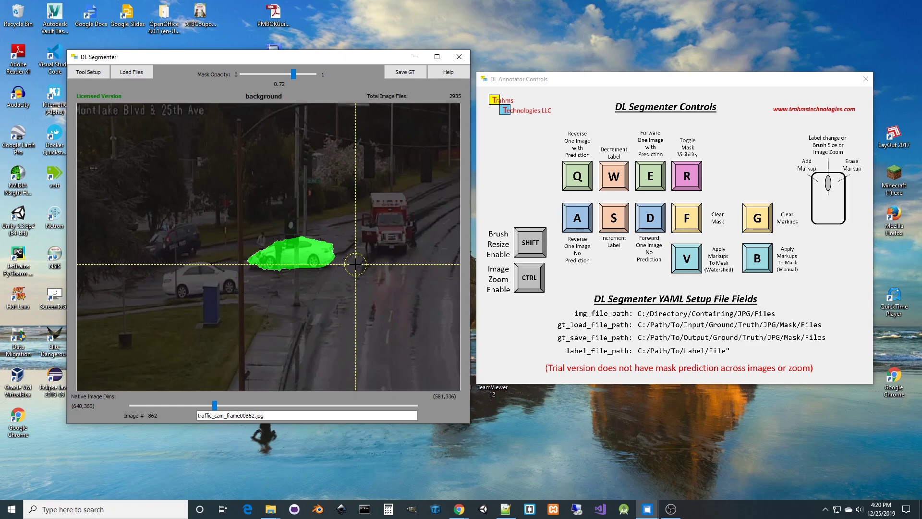
{"action": "key", "text": "e"}
{"action": "key", "text": "e"}
{"action": "key", "text": "e"}
{"action": "key", "text": "e"}
{"action": "key", "text": "e"}
{"action": "key", "text": "e"}
{"action": "key", "text": "e"}
{"action": "key", "text": "e"}
{"action": "key", "text": "e"}
{"action": "key", "text": "e"}
{"action": "key", "text": "e"}
{"action": "key", "text": "e"}
{"action": "key", "text": "e"}
{"action": "key", "text": "e"}
{"action": "key", "text": "e"}
{"action": "key", "text": "e"}
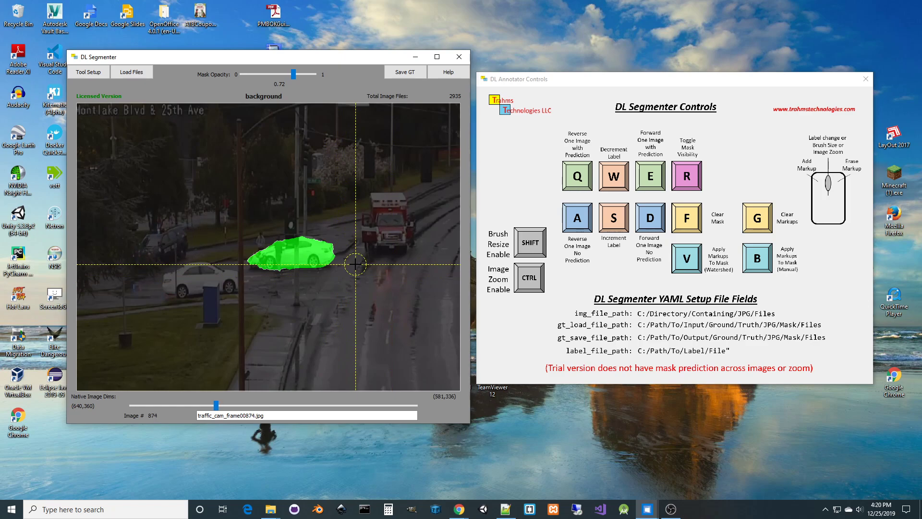
Advance with mask prediction from image 874 to image 889, traffic_cam_frame00889.jpg.
{"action": "key", "text": "e"}
{"action": "key", "text": "e"}
{"action": "key", "text": "e"}
{"action": "key", "text": "e"}
{"action": "key", "text": "e"}
{"action": "key", "text": "e"}
{"action": "key", "text": "e"}
{"action": "key", "text": "e"}
{"action": "key", "text": "e"}
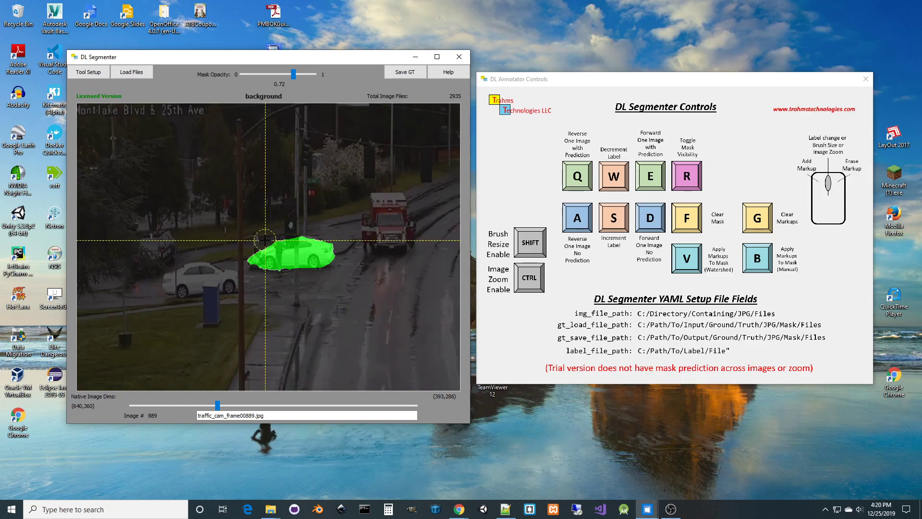
Step back through the predicted car masks to image 873 without prediction.
{"action": "key", "text": "a"}
{"action": "key", "text": "a"}
{"action": "key", "text": "a"}
{"action": "key", "text": "a"}
{"action": "key", "text": "a"}
{"action": "key", "text": "a"}
{"action": "key", "text": "a"}
{"action": "key", "text": "a"}
{"action": "key", "text": "a"}
{"action": "key", "text": "a"}
{"action": "key", "text": "a"}
{"action": "key", "text": "a"}
{"action": "key", "text": "a"}
{"action": "key", "text": "a"}
{"action": "key", "text": "a"}
{"action": "key", "text": "a"}
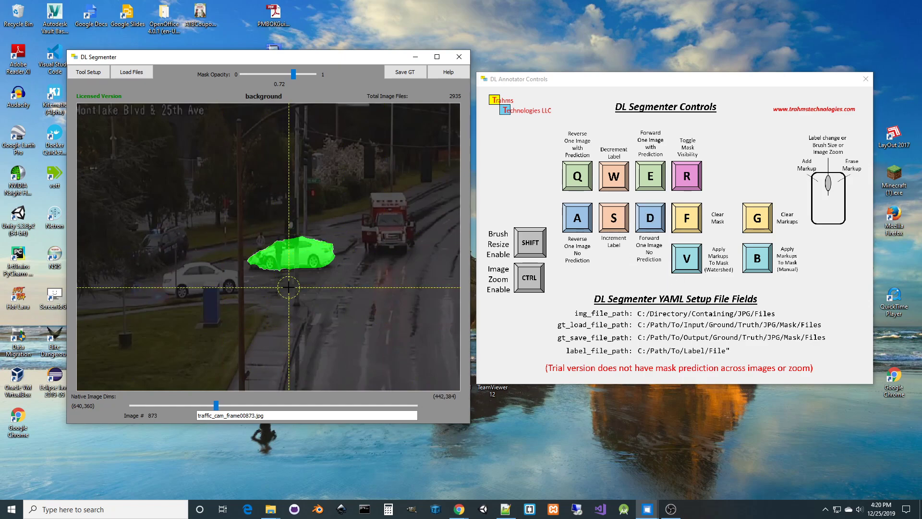
Step forward through the frames without prediction to image 894, past the predicted masks.
{"action": "key", "text": "d"}
{"action": "key", "text": "d"}
{"action": "key", "text": "d"}
{"action": "key", "text": "d"}
{"action": "key", "text": "d"}
{"action": "key", "text": "d"}
{"action": "key", "text": "d"}
{"action": "key", "text": "d"}
{"action": "key", "text": "d"}
{"action": "key", "text": "d"}
{"action": "key", "text": "d"}
{"action": "key", "text": "d"}
{"action": "key", "text": "d"}
{"action": "key", "text": "d"}
{"action": "key", "text": "d"}
{"action": "key", "text": "d"}
{"action": "key", "text": "d"}
{"action": "key", "text": "d"}
{"action": "key", "text": "d"}
{"action": "key", "text": "d"}
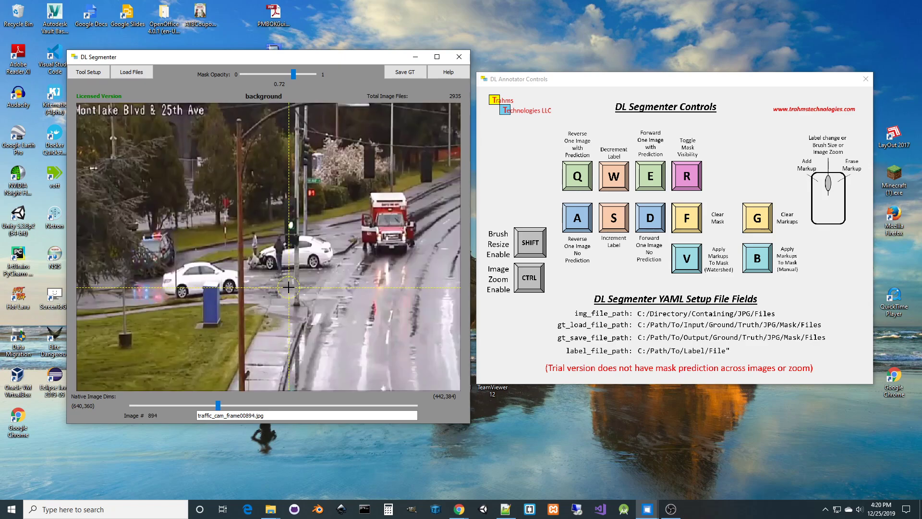
Return without prediction to image 889, traffic_cam_frame00889.jpg.
{"action": "key", "text": "a"}
{"action": "key", "text": "a"}
{"action": "key", "text": "a"}
{"action": "key", "text": "a"}
{"action": "key", "text": "a"}
{"action": "key", "text": "a"}
{"action": "key", "text": "a"}
{"action": "key", "text": "a"}
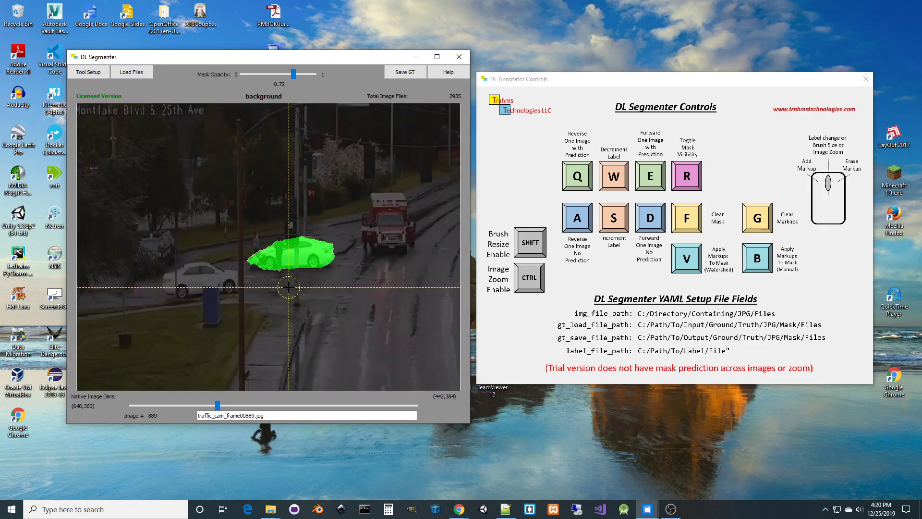
{"action": "key", "text": "d"}
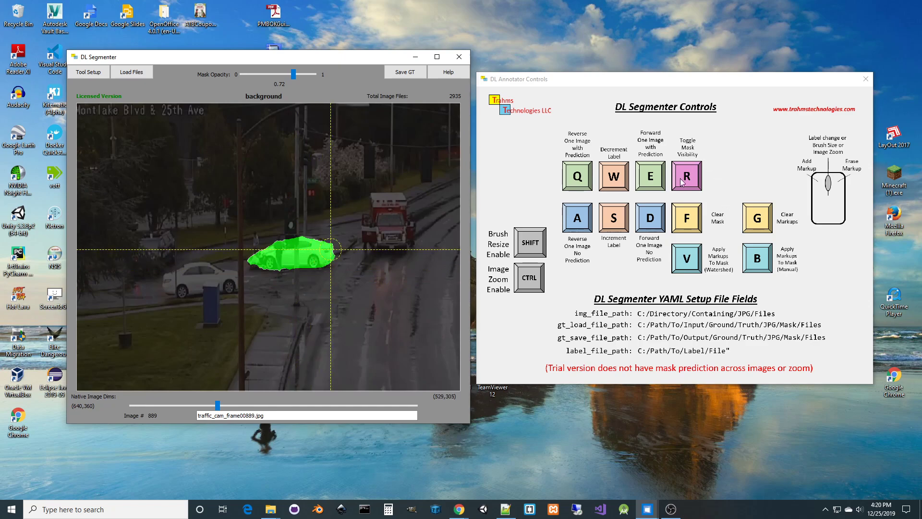
Clear the car mask on image 889 and regenerate it from the predicted markups with watershed, repeating this several times.
{"action": "key", "text": "f"}
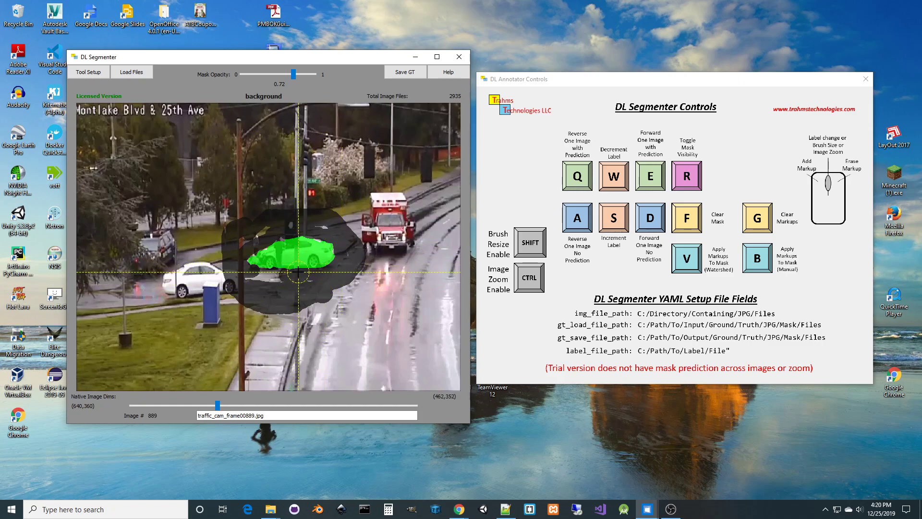
{"action": "key", "text": "v"}
{"action": "key", "text": "f"}
{"action": "key", "text": "v"}
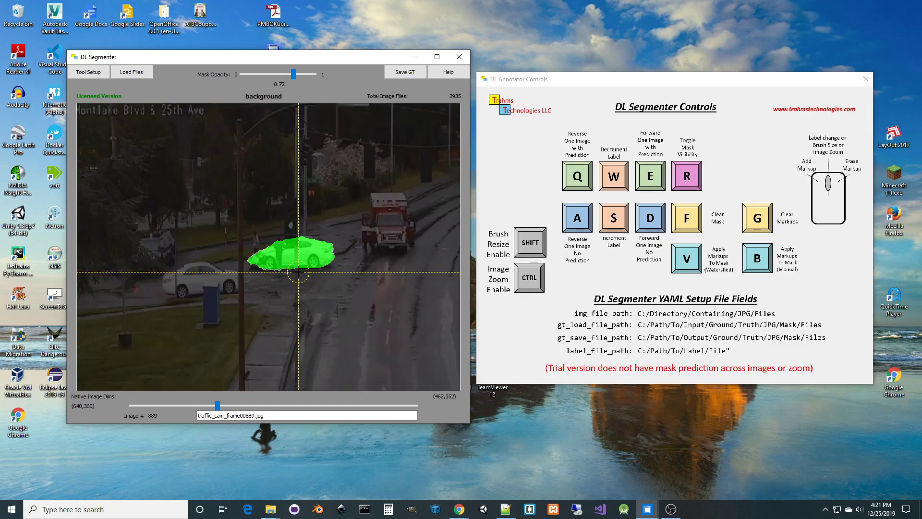
{"action": "key", "text": "f"}
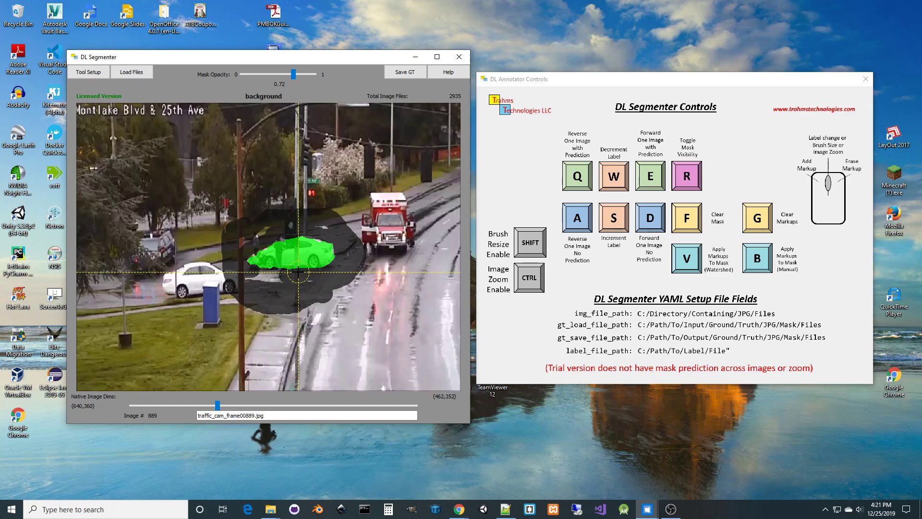
{"action": "key", "text": "v"}
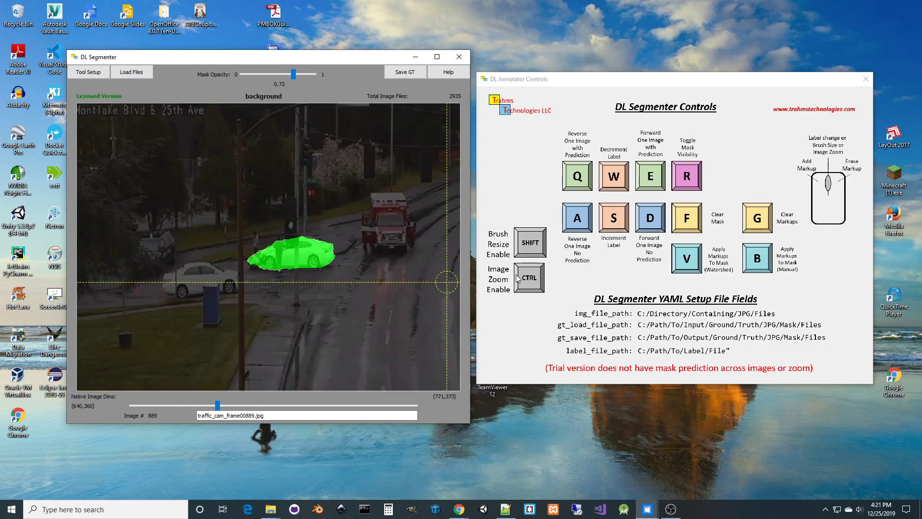
Go to image 204 and paint a wide curved stop_sign markup across the road from beside the police car to the far-right car.
{"action": "left_click_drag", "start_coordinate": [218, 405], "coordinate": [150, 400]}
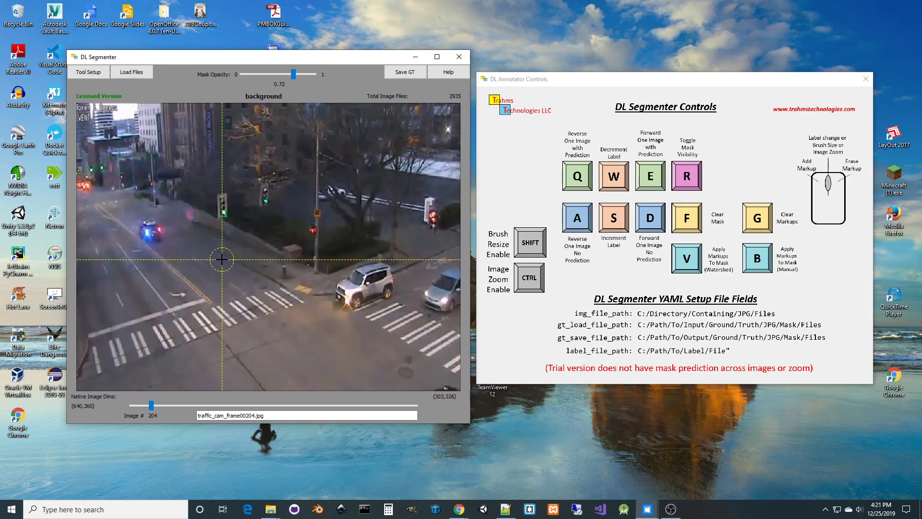
{"action": "scroll", "coordinate": [222, 259], "scroll_direction": "down", "scroll_amount": 1}
{"action": "scroll", "coordinate": [222, 259], "scroll_direction": "down", "scroll_amount": 3}
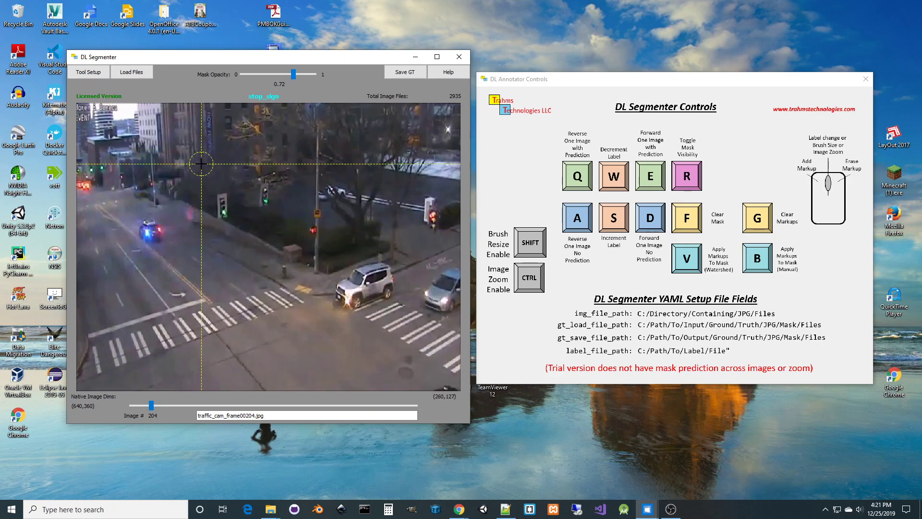
{"action": "mouse_move", "coordinate": [120, 224]}
{"action": "left_mouse_down"}
{"action": "mouse_move", "coordinate": [303, 364]}
{"action": "mouse_move", "coordinate": [439, 301]}
{"action": "left_mouse_up"}
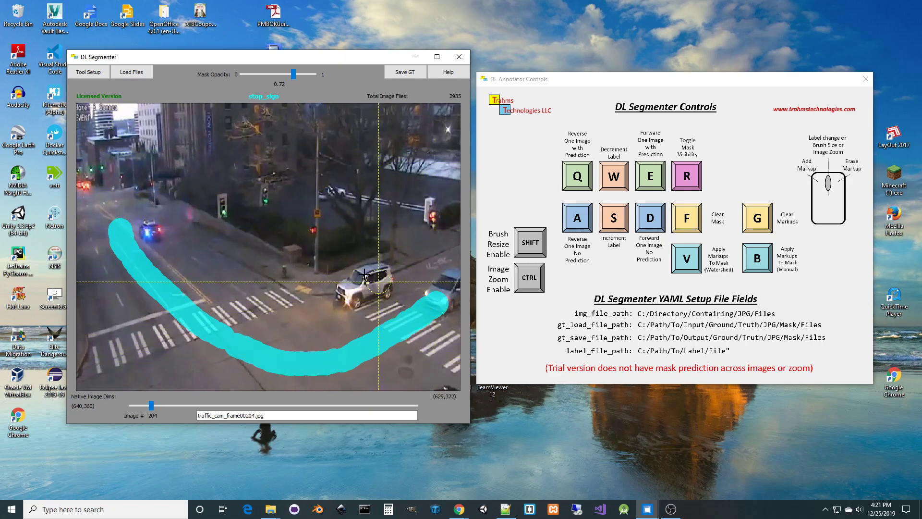
Paint a curved fire_hydrant markup across the buildings and trees, and apply the markups to the mask with watershed.
{"action": "scroll", "coordinate": [285, 209], "scroll_direction": "up", "scroll_amount": 3}
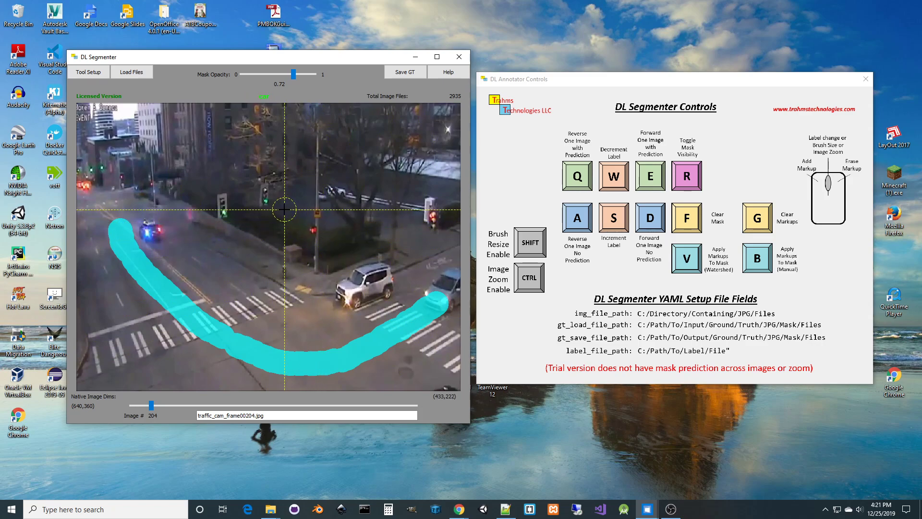
{"action": "scroll", "coordinate": [255, 202], "scroll_direction": "up", "scroll_amount": 1}
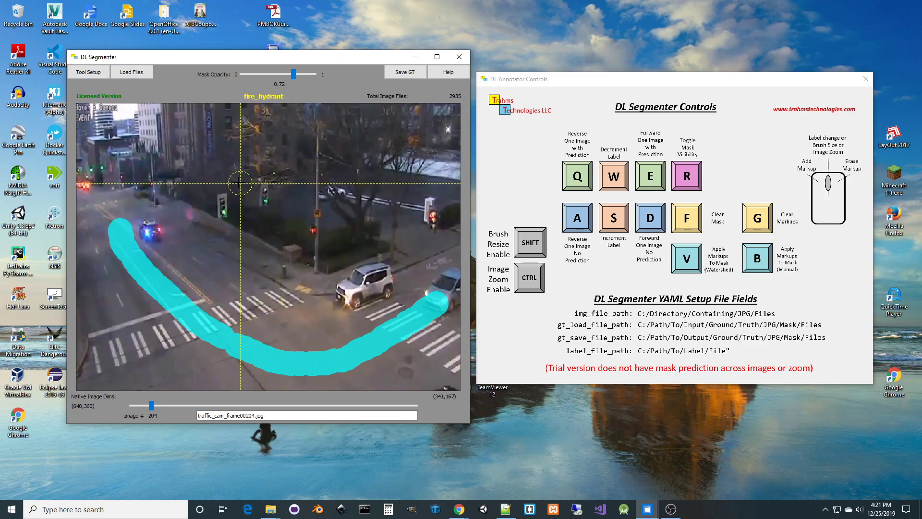
{"action": "mouse_move", "coordinate": [194, 138]}
{"action": "left_mouse_down"}
{"action": "mouse_move", "coordinate": [237, 166]}
{"action": "mouse_move", "coordinate": [418, 156]}
{"action": "left_mouse_up"}
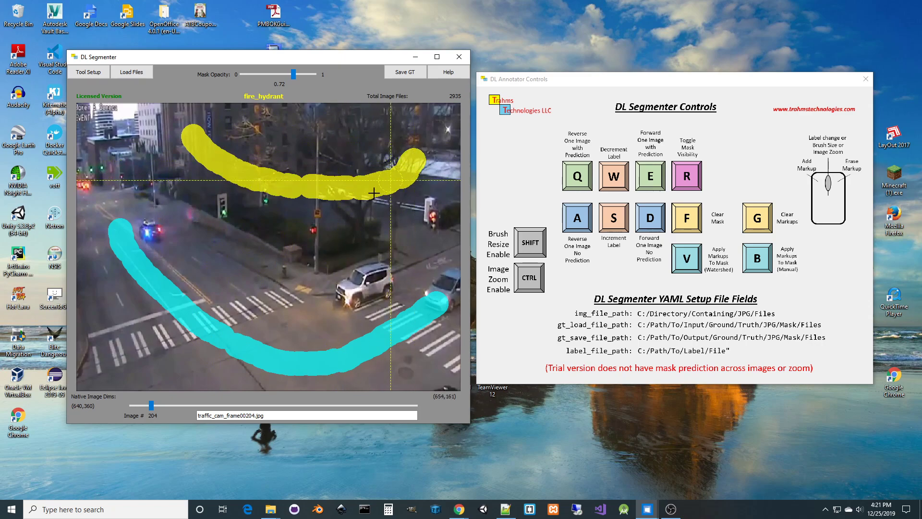
{"action": "key", "text": "v"}
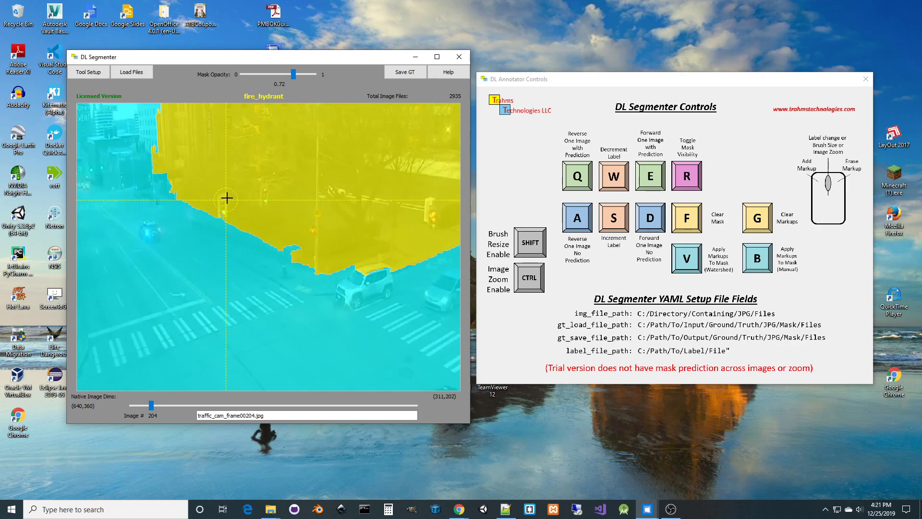
{"action": "left_click", "coordinate": [292, 253]}
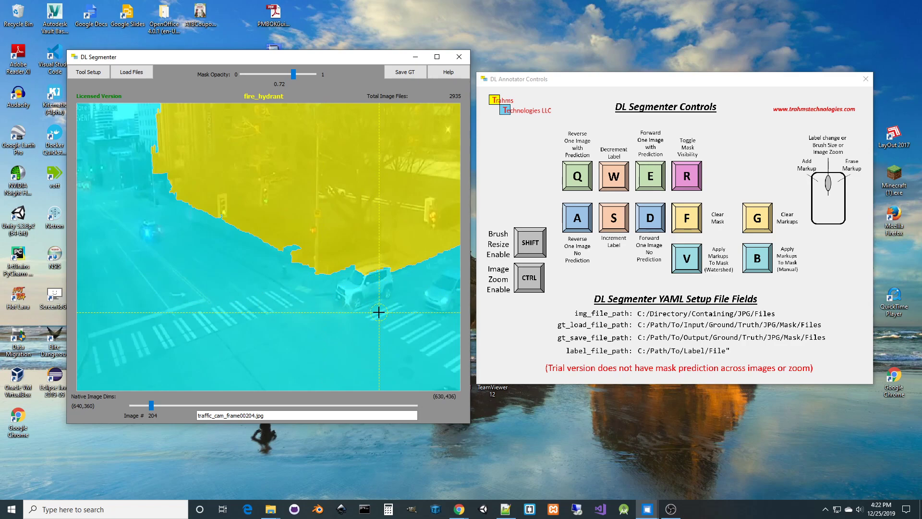
Add car markups over the white SUV and the car at the image's right edge, applying watershed to the mask.
{"action": "scroll", "coordinate": [379, 312], "scroll_direction": "down", "scroll_amount": 2}
{"action": "scroll", "coordinate": [379, 312], "scroll_direction": "down", "scroll_amount": 2}
{"action": "scroll", "coordinate": [379, 312], "scroll_direction": "down", "scroll_amount": 5}
{"action": "mouse_move", "coordinate": [379, 312]}
{"action": "left_mouse_down"}
{"action": "mouse_move", "coordinate": [375, 285]}
{"action": "mouse_move", "coordinate": [355, 296]}
{"action": "mouse_move", "coordinate": [368, 304]}
{"action": "left_mouse_up"}
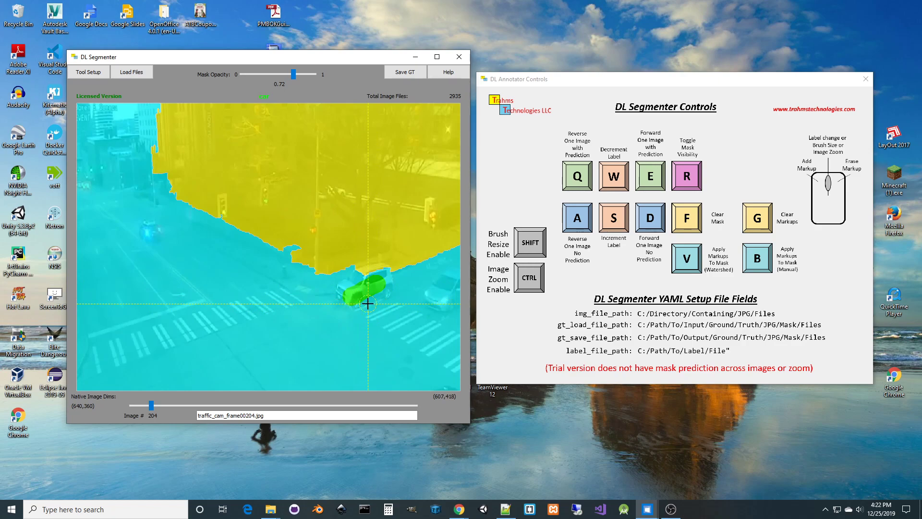
{"action": "key", "text": "v"}
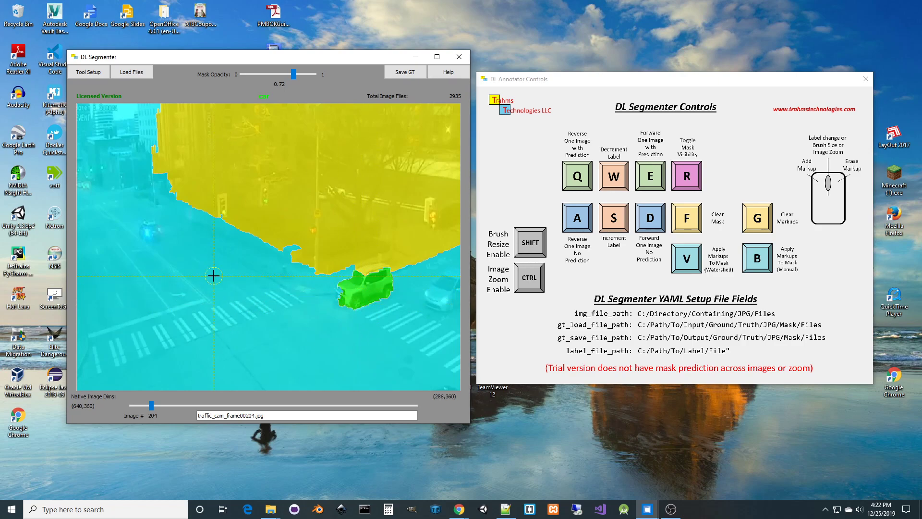
{"action": "mouse_move", "coordinate": [447, 286]}
{"action": "left_mouse_down"}
{"action": "mouse_move", "coordinate": [439, 295]}
{"action": "mouse_move", "coordinate": [452, 281]}
{"action": "mouse_move", "coordinate": [437, 312]}
{"action": "mouse_move", "coordinate": [453, 277]}
{"action": "mouse_move", "coordinate": [445, 304]}
{"action": "left_mouse_up"}
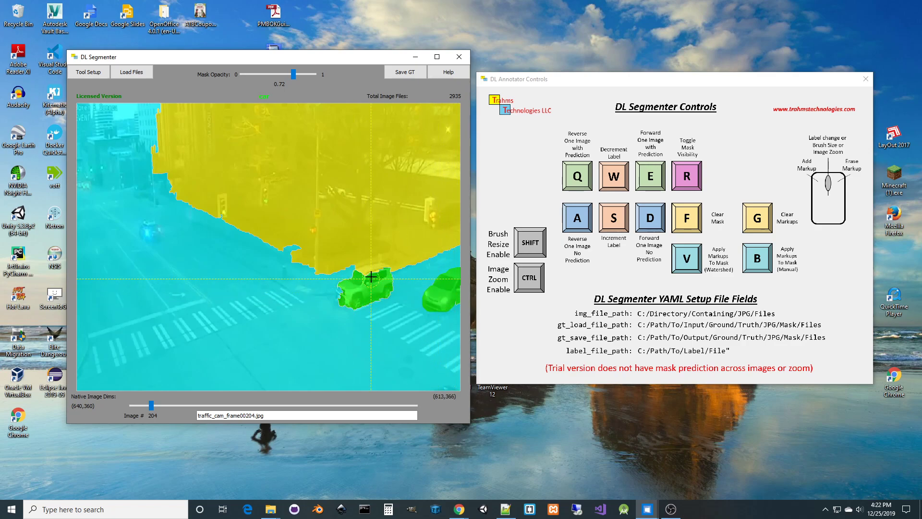
Extend the car markup over the SUV's roof, clear the mask and regenerate it with watershed.
{"action": "mouse_move", "coordinate": [375, 270]}
{"action": "left_mouse_down"}
{"action": "mouse_move", "coordinate": [336, 300]}
{"action": "mouse_move", "coordinate": [401, 276]}
{"action": "left_mouse_up"}
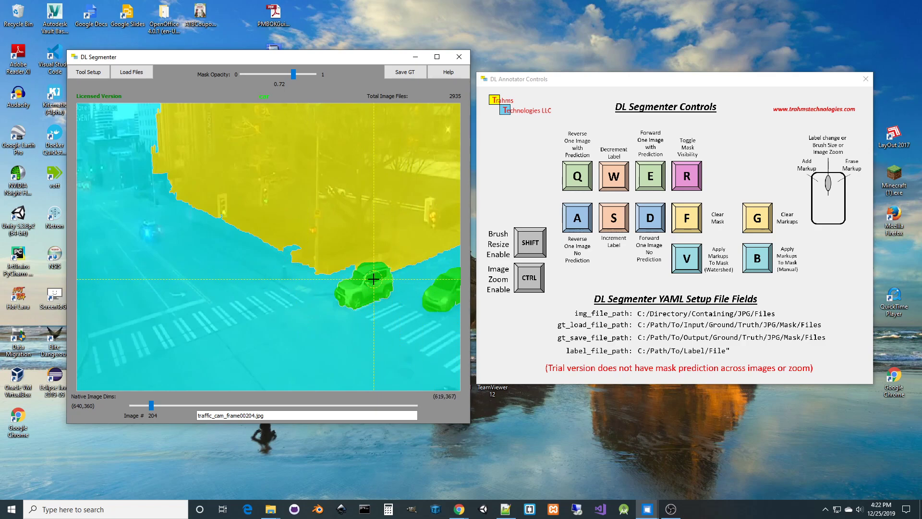
{"action": "key", "text": "f"}
{"action": "left_click_drag", "start_coordinate": [368, 267], "coordinate": [365, 275]}
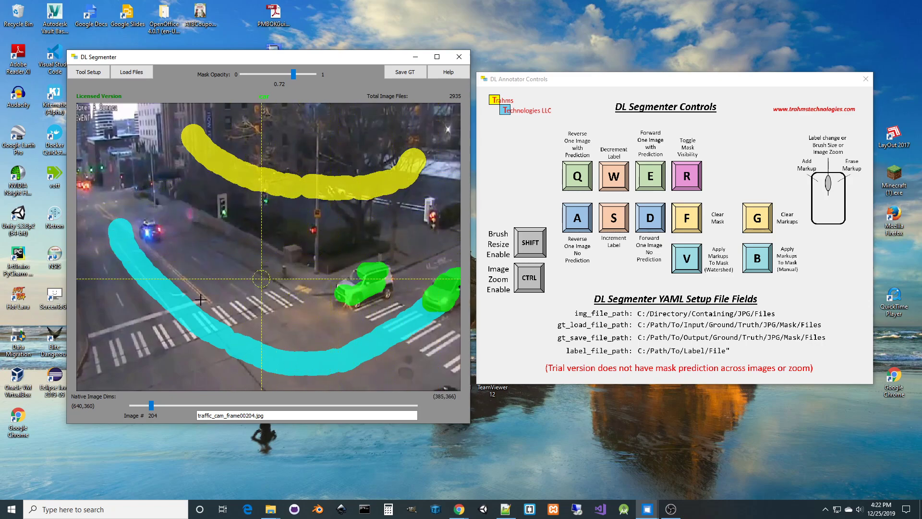
{"action": "key", "text": "v"}
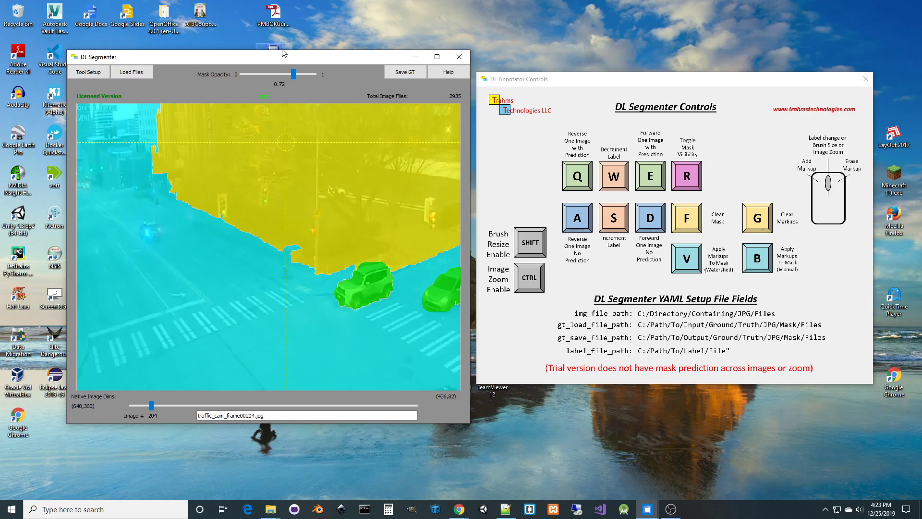
Set the mask opacity to 0.45 and save the ground truth for image 204.
{"action": "left_click_drag", "start_coordinate": [289, 76], "coordinate": [276, 83]}
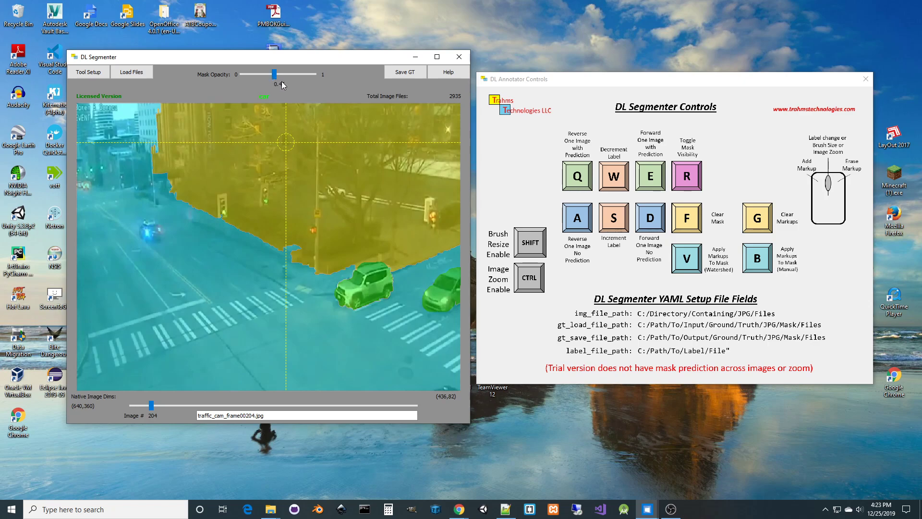
{"action": "left_click", "coordinate": [408, 75]}
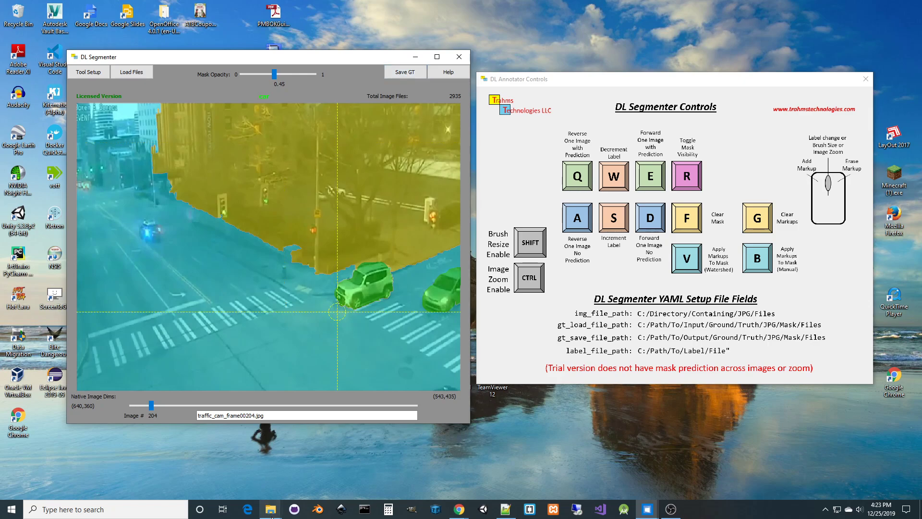
Switch to File Explorer, open the segment_masks folder and view traffic_cam_frame00204_mask.jpg, closing the image when done.
{"action": "mouse_move", "coordinate": [273, 513]}
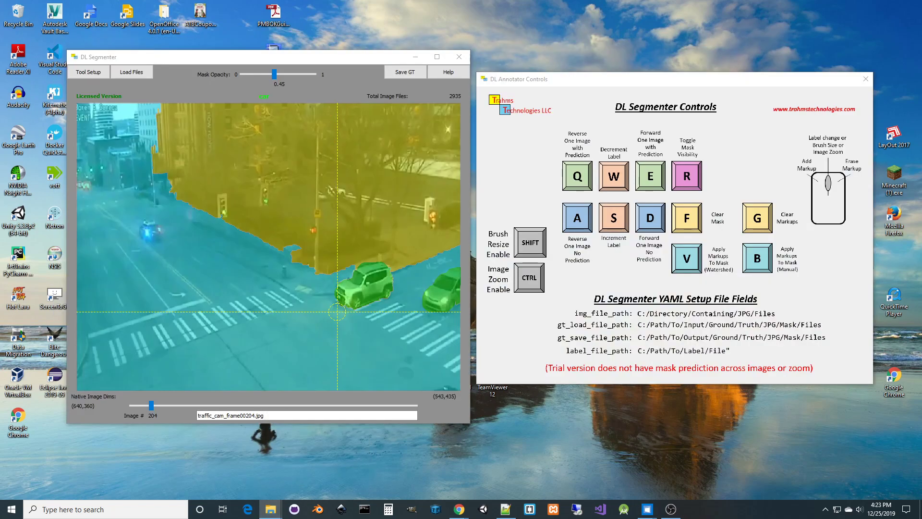
{"action": "left_click_drag", "start_coordinate": [0, 42], "coordinate": [436, 37]}
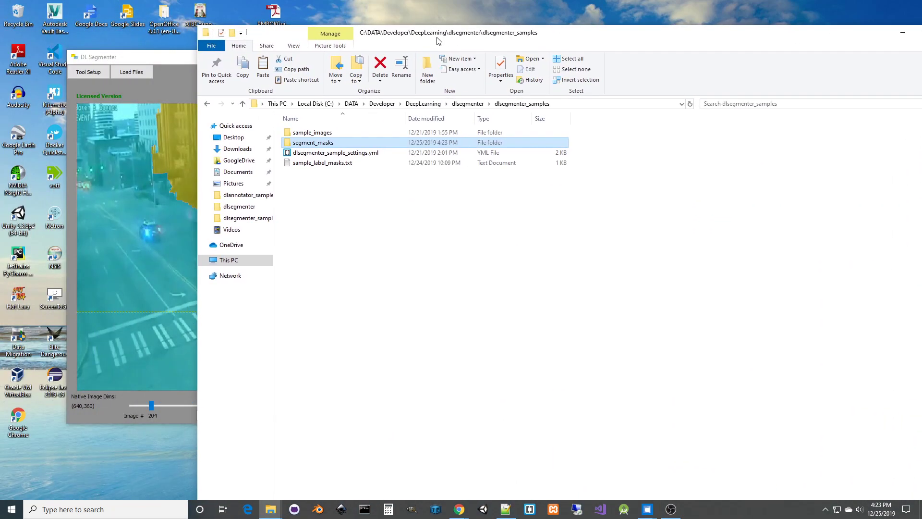
{"action": "double_click", "coordinate": [315, 143]}
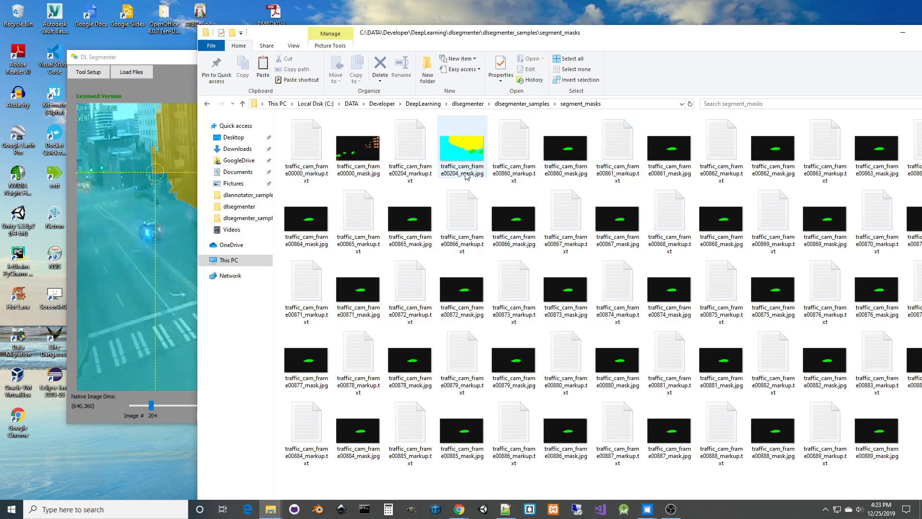
{"action": "mouse_move", "coordinate": [467, 176]}
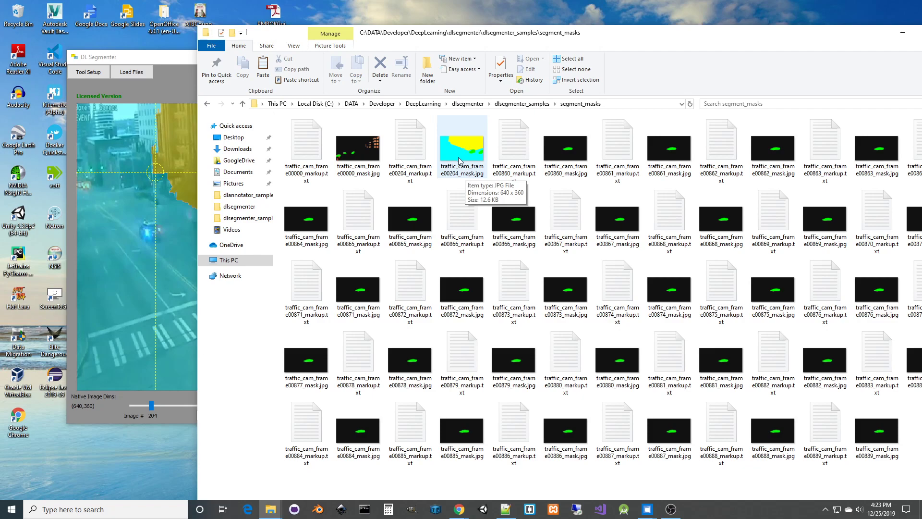
{"action": "double_click", "coordinate": [459, 161]}
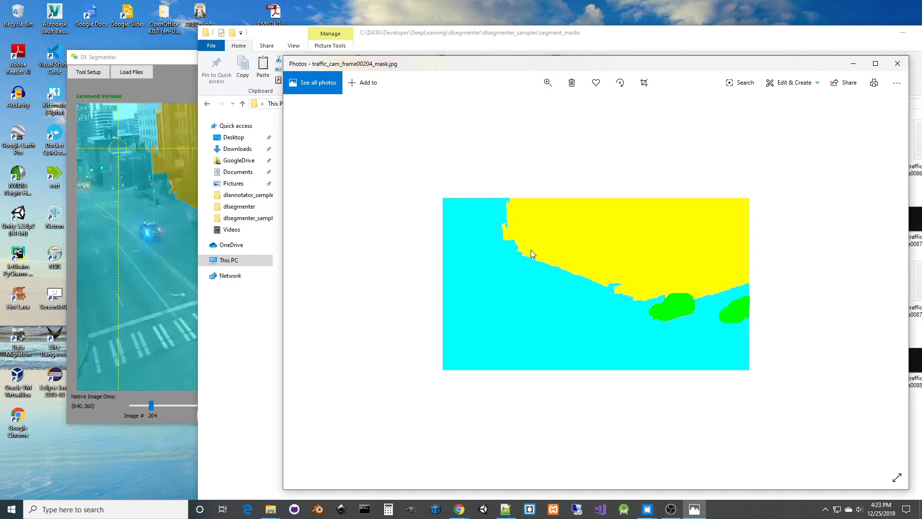
{"action": "left_click", "coordinate": [897, 64]}
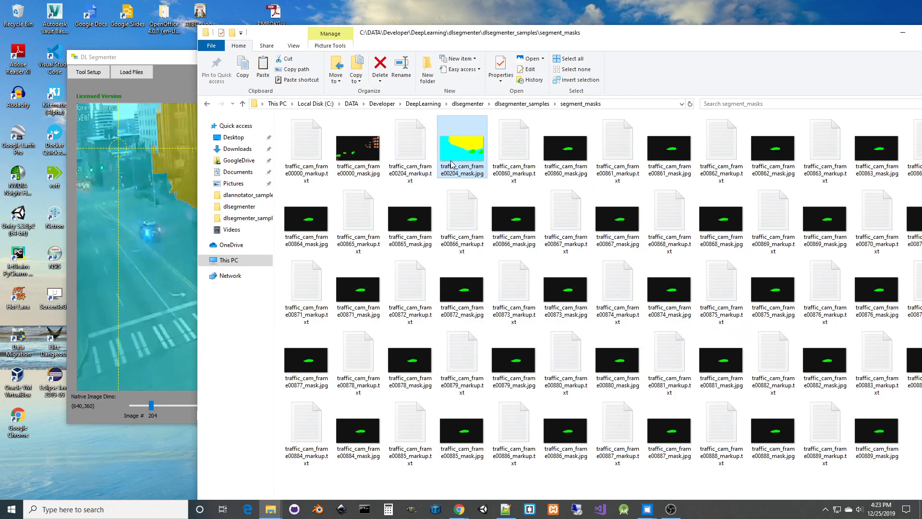
Open traffic_cam_frame00204_markup.txt in Notepad and examine its label, coordinate, brush size and color entries.
{"action": "double_click", "coordinate": [409, 160]}
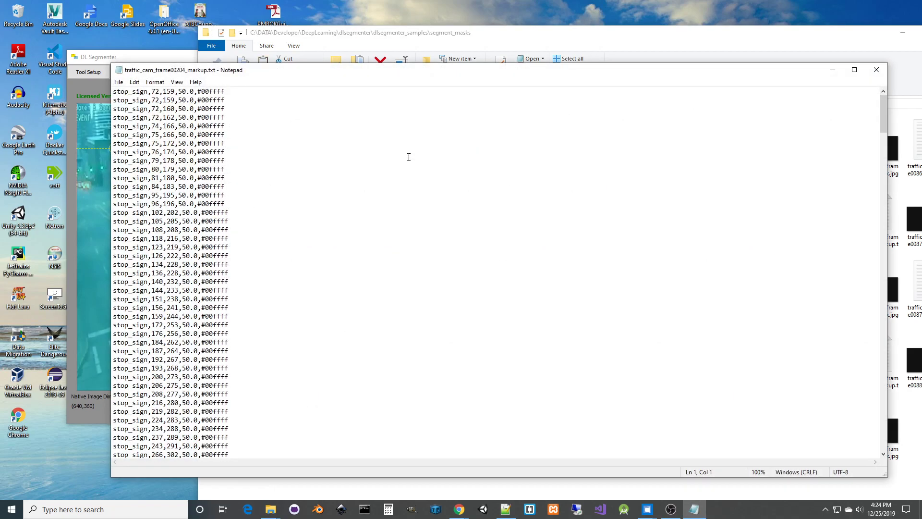
{"action": "left_click_drag", "start_coordinate": [390, 70], "coordinate": [547, 71]}
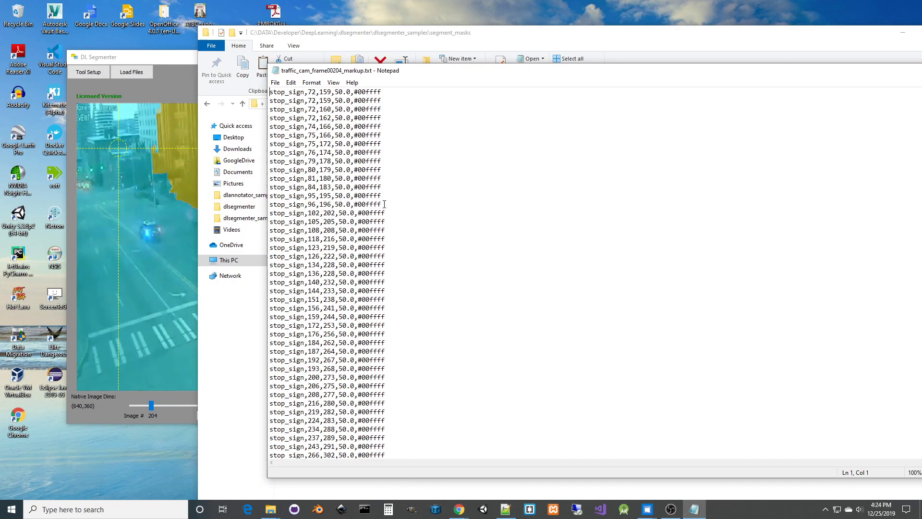
{"action": "scroll", "coordinate": [384, 204], "scroll_direction": "down", "scroll_amount": 20}
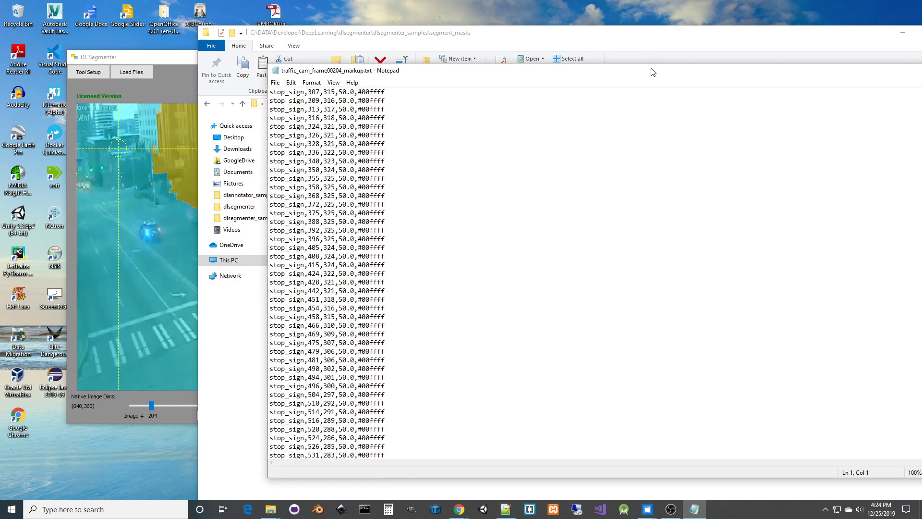
{"action": "left_click_drag", "start_coordinate": [643, 66], "coordinate": [497, 50]}
{"action": "scroll", "coordinate": [370, 192], "scroll_direction": "down", "scroll_amount": 2}
{"action": "left_click_drag", "start_coordinate": [854, 124], "coordinate": [848, 85]}
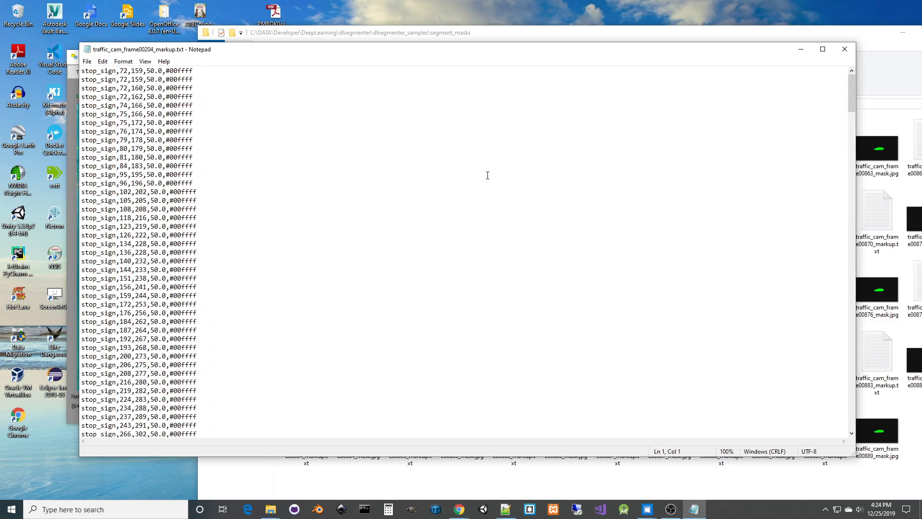
Close the markup text file in Notepad and dismiss the segment_masks folder window to return to DL Segmenter.
{"action": "mouse_move", "coordinate": [304, 57]}
{"action": "left_mouse_down"}
{"action": "mouse_move", "coordinate": [376, 57]}
{"action": "mouse_move", "coordinate": [314, 67]}
{"action": "left_mouse_up"}
{"action": "left_click", "coordinate": [855, 59]}
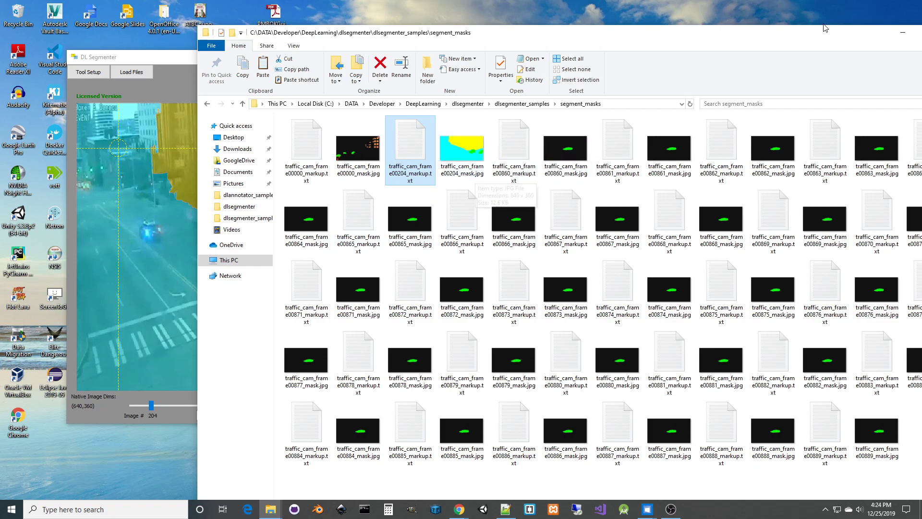
{"action": "left_click_drag", "start_coordinate": [829, 35], "coordinate": [767, 35]}
{"action": "left_click", "coordinate": [839, 33]}
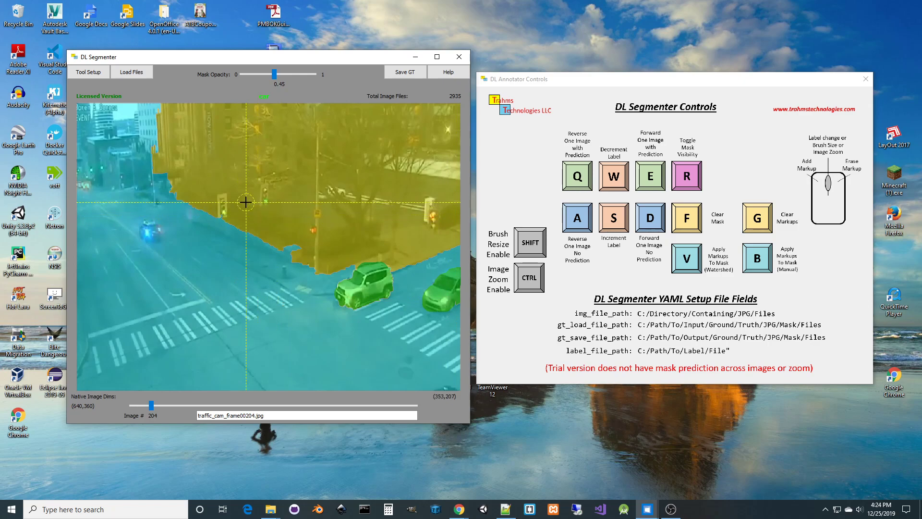
{"action": "scroll", "coordinate": [241, 200], "scroll_direction": "up", "scroll_amount": 3}
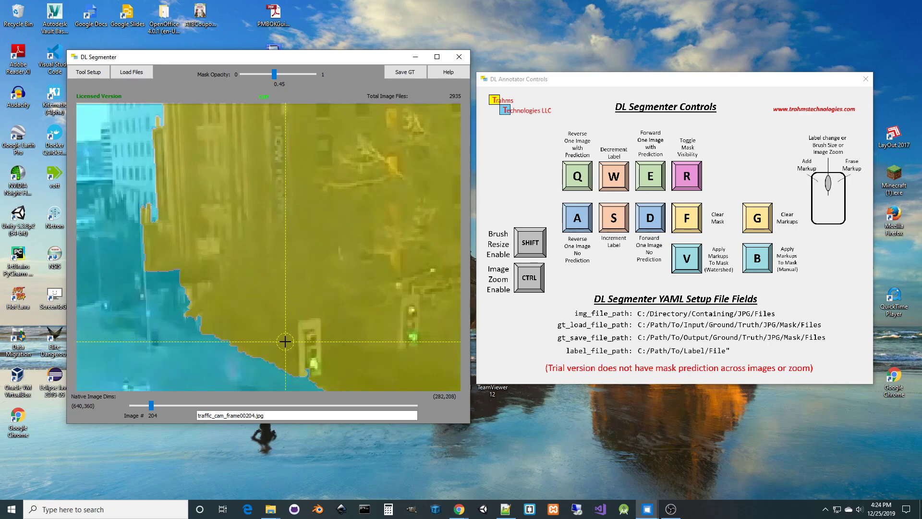
{"action": "scroll", "coordinate": [285, 341], "scroll_direction": "down", "scroll_amount": 3}
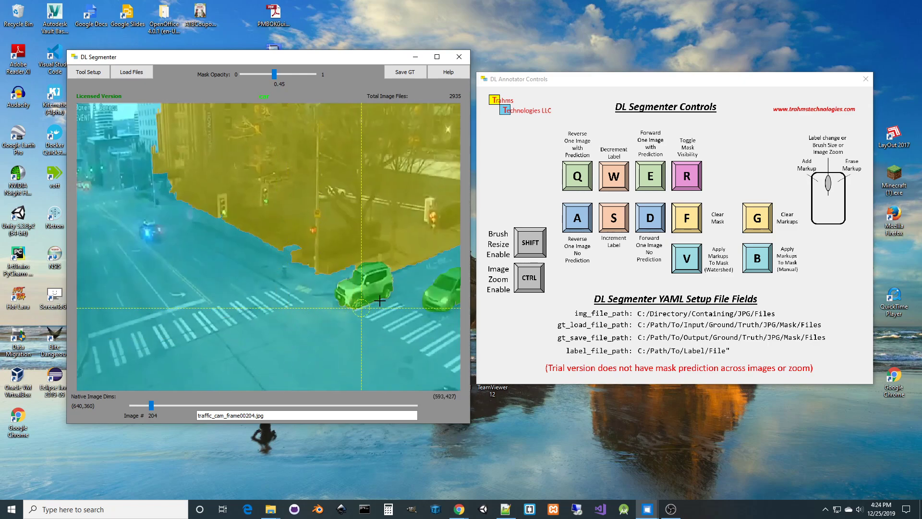
{"action": "scroll", "coordinate": [380, 298], "scroll_direction": "up", "scroll_amount": 3}
{"action": "scroll", "coordinate": [230, 137], "scroll_direction": "down", "scroll_amount": 3}
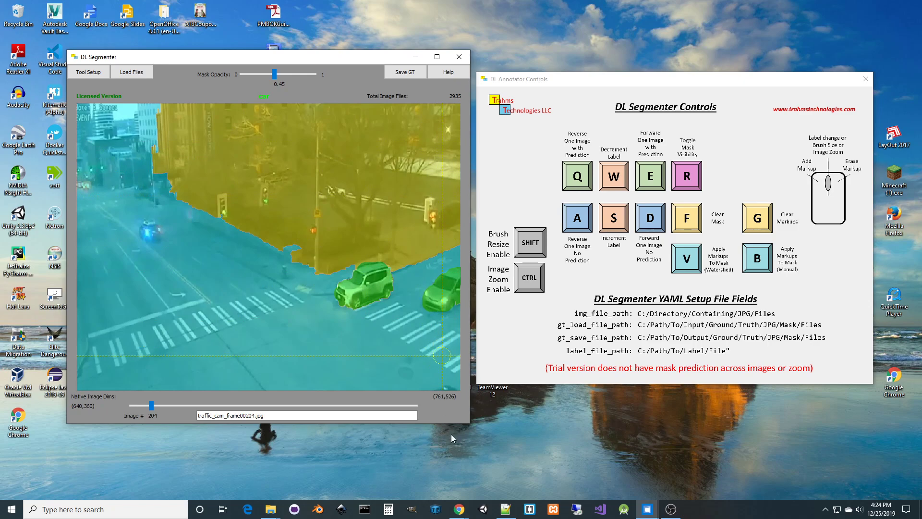
Switch to the Trahms Technologies site in Chrome and review the DL Segmenter 1.0.0 section through to its FTP download link.
{"action": "mouse_move", "coordinate": [454, 510]}
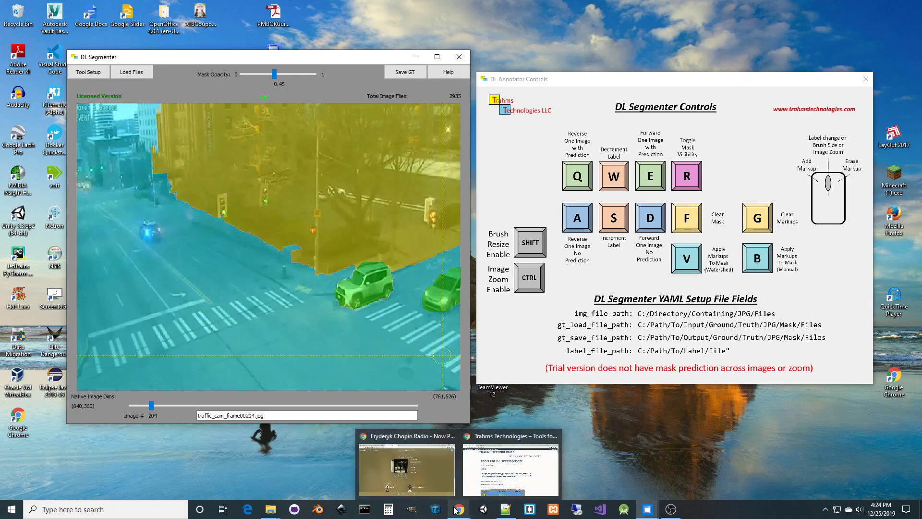
{"action": "left_click", "coordinate": [469, 460]}
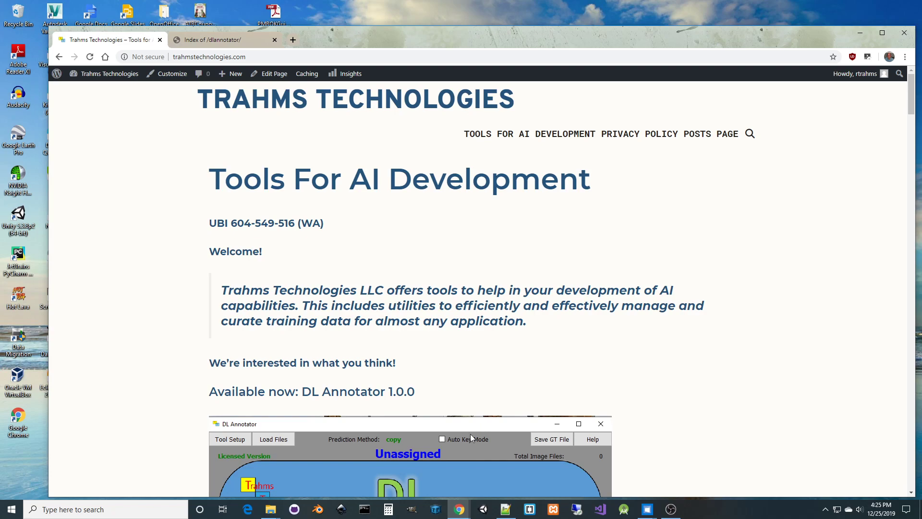
{"action": "scroll", "coordinate": [541, 301], "scroll_direction": "down", "scroll_amount": 20}
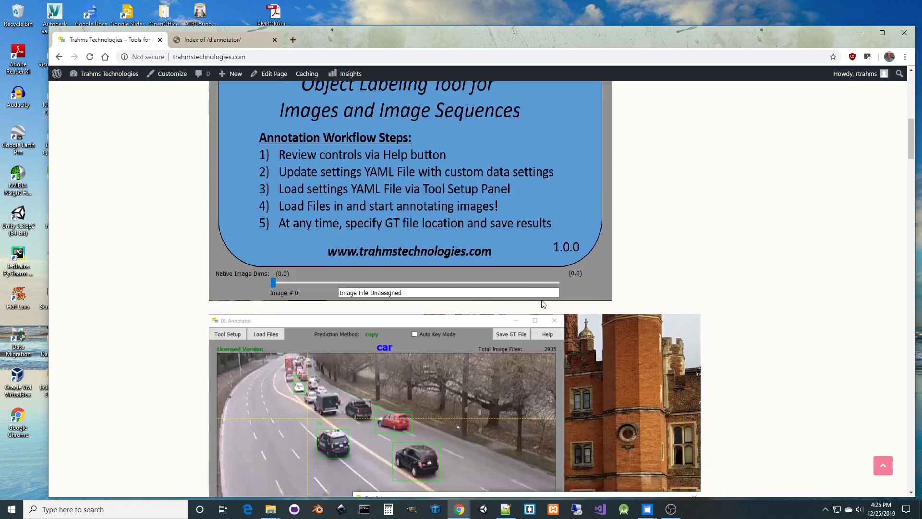
{"action": "scroll", "coordinate": [540, 300], "scroll_direction": "down", "scroll_amount": 15}
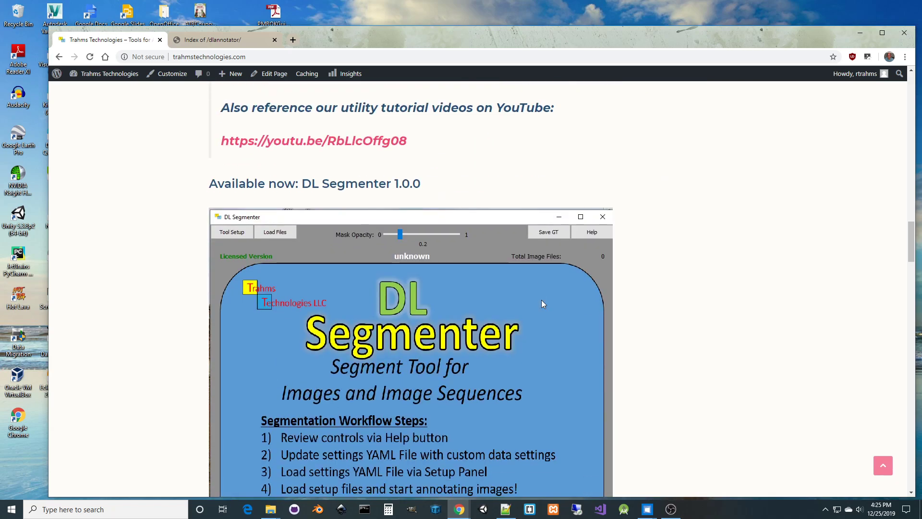
{"action": "scroll", "coordinate": [541, 301], "scroll_direction": "down", "scroll_amount": 15}
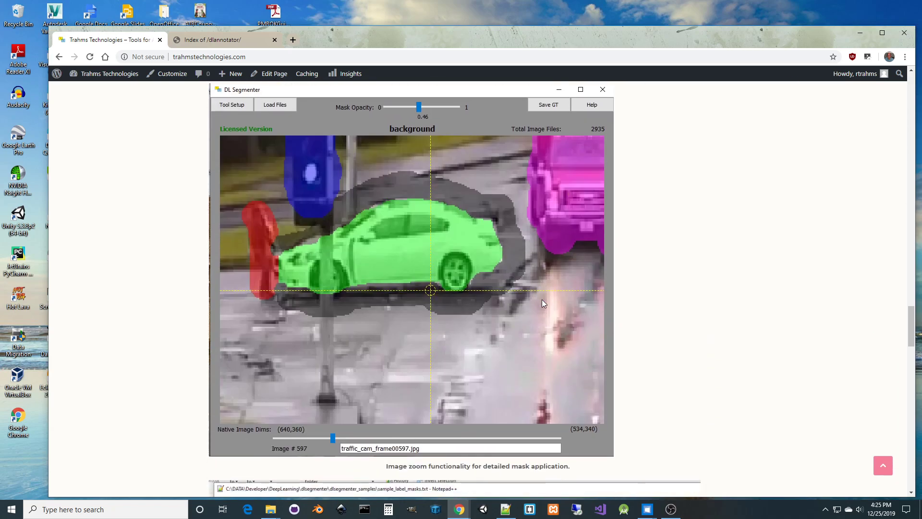
{"action": "scroll", "coordinate": [542, 304], "scroll_direction": "down", "scroll_amount": 9}
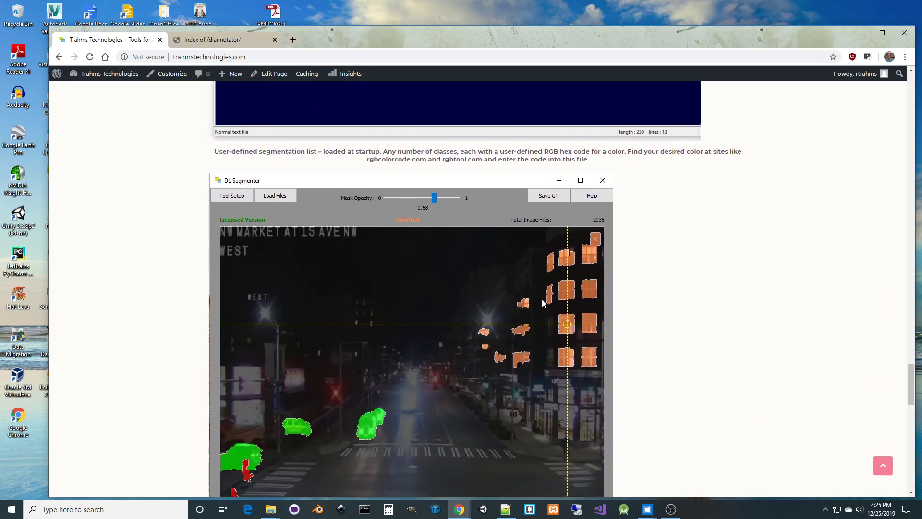
{"action": "scroll", "coordinate": [543, 302], "scroll_direction": "down", "scroll_amount": 10}
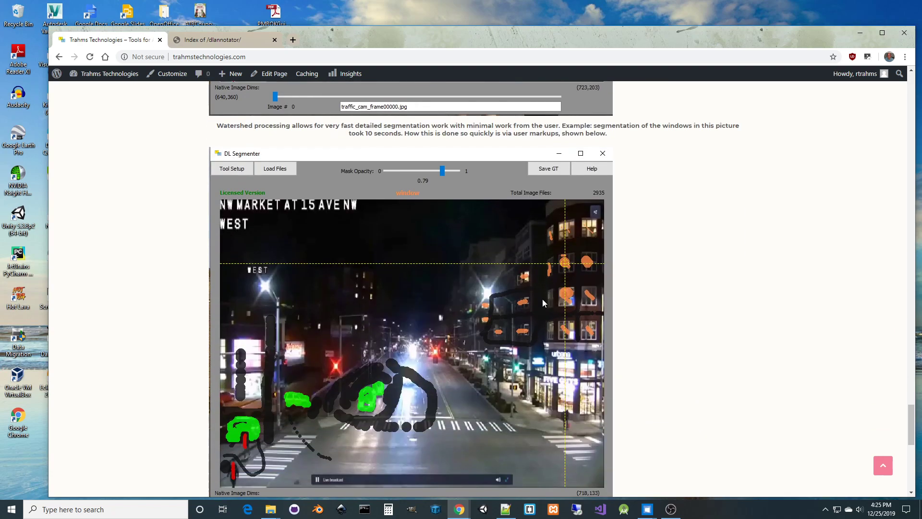
{"action": "scroll", "coordinate": [544, 303], "scroll_direction": "down", "scroll_amount": 3}
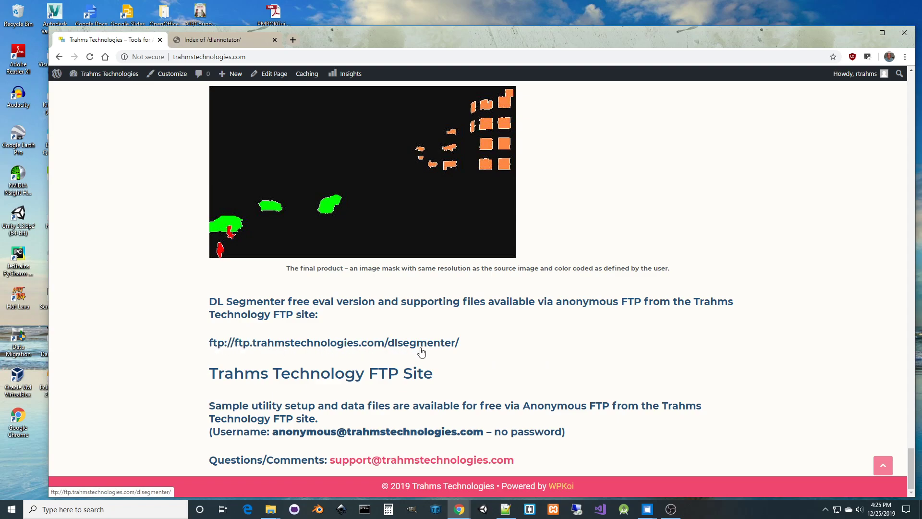
View the dlsegmenter directory on the Trahms Technologies FTP site with its installer and sample files, and return to DL Segmenter.
{"action": "left_click", "coordinate": [259, 349]}
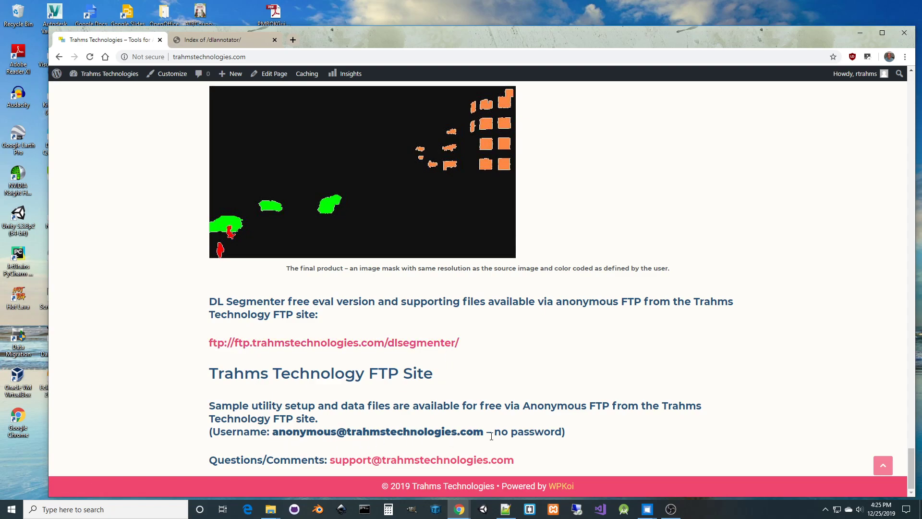
{"action": "left_click", "coordinate": [221, 40]}
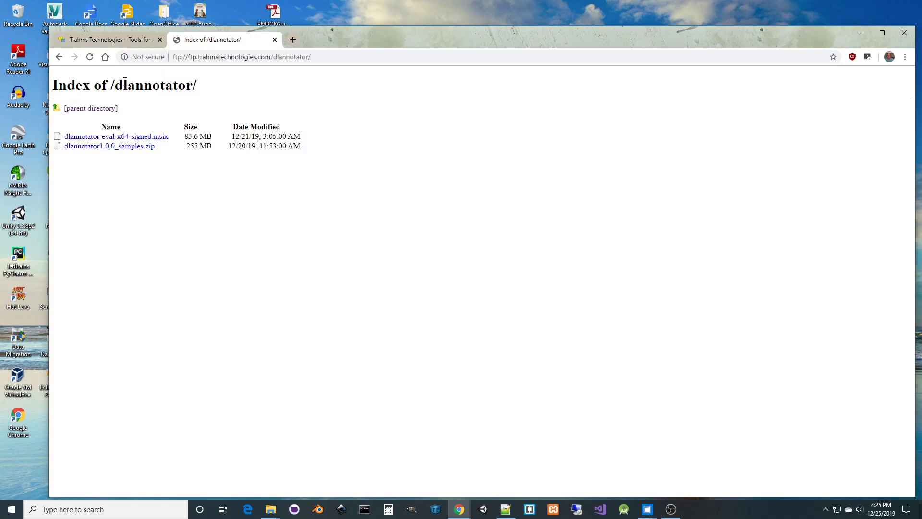
{"action": "left_click", "coordinate": [59, 58]}
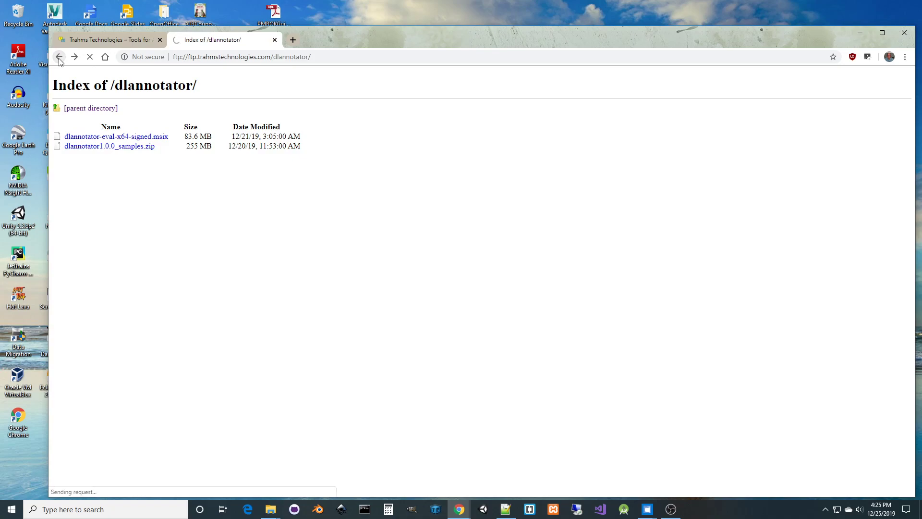
{"action": "left_click", "coordinate": [83, 139]}
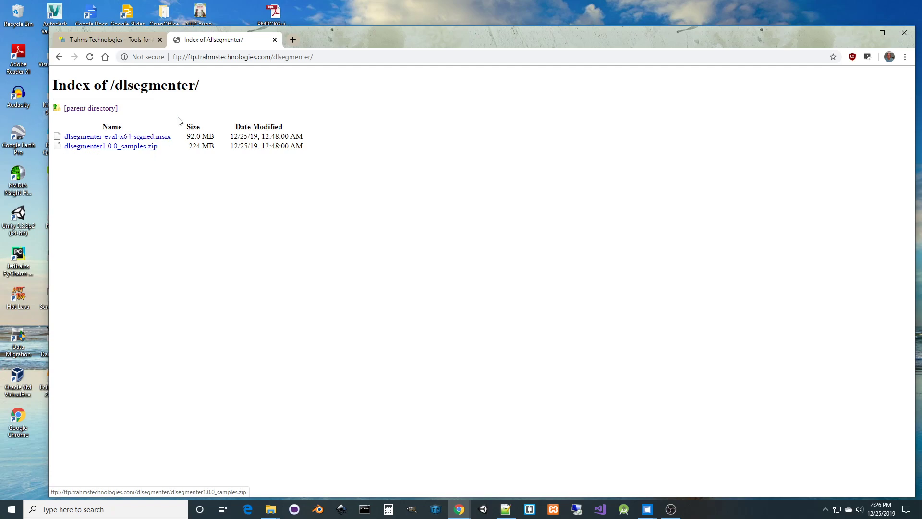
{"action": "left_click", "coordinate": [860, 33]}
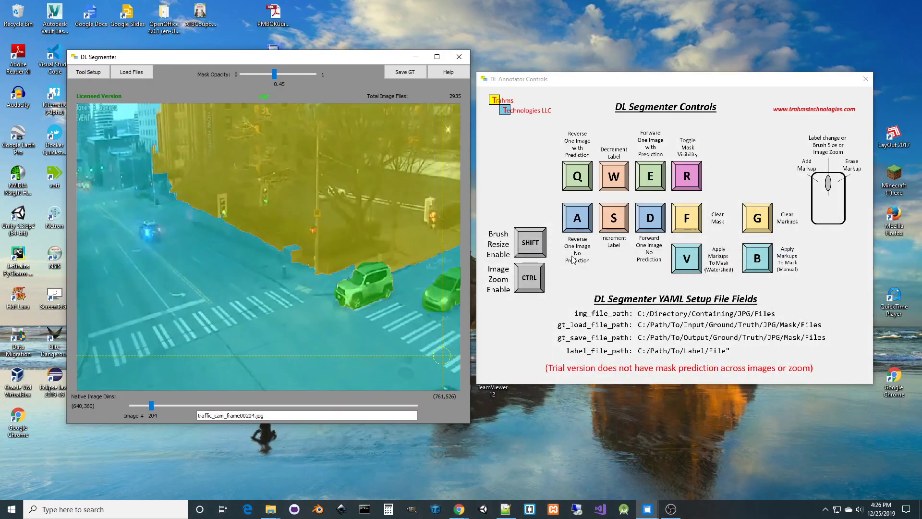